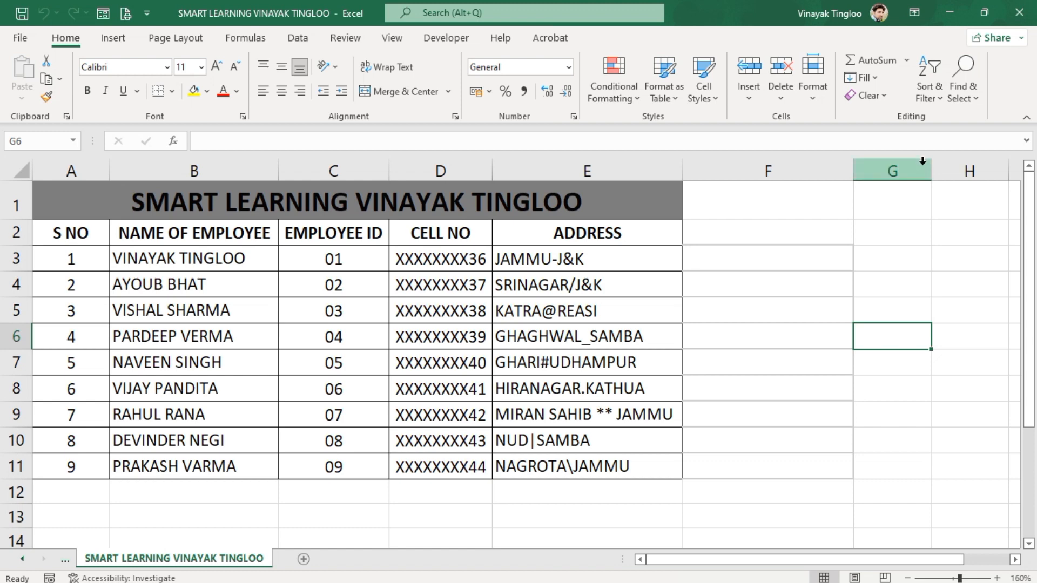
Step: Copy the nine employee addresses in E3:E11 and switch to the untitled Google Sheets spreadsheet in the browser
drag(600, 261, 595, 464)
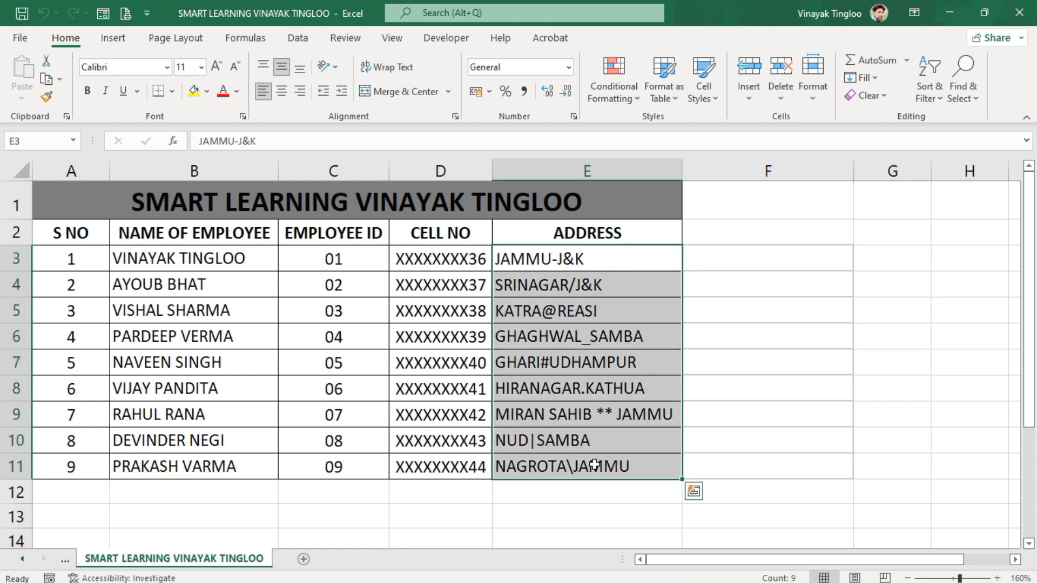
key(ctrl+c)
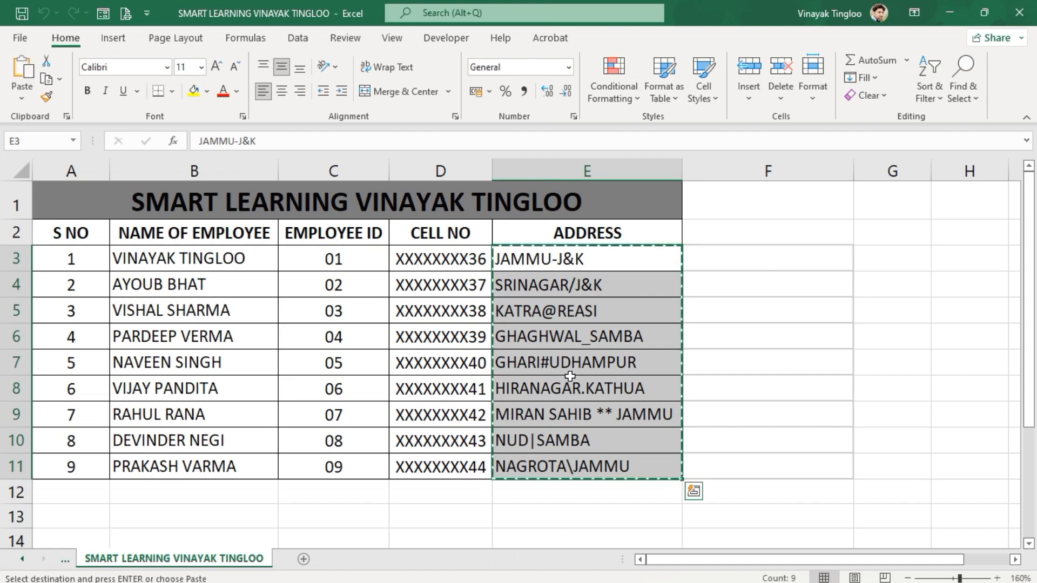
key(alt+Tab)
key(alt+Tab)
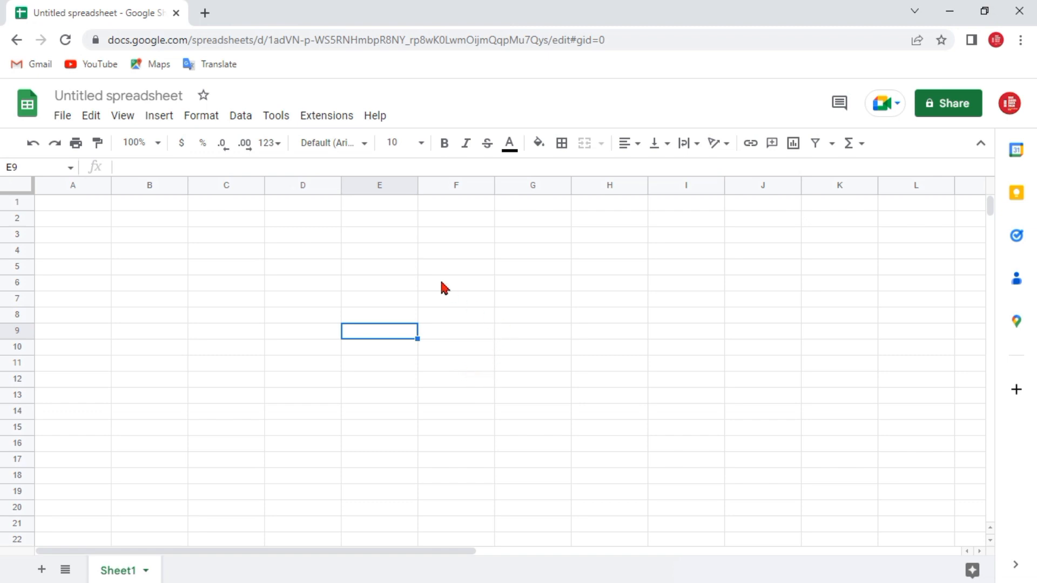
Step: Create a blank spreadsheet from the Google apps list in a new browser tab and close that tab again
click(206, 14)
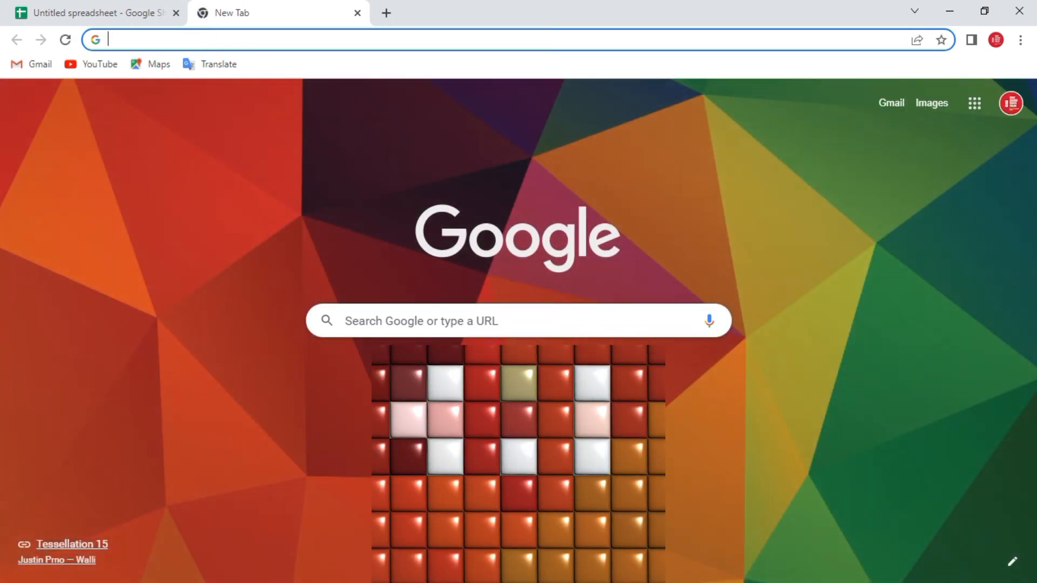
click(977, 104)
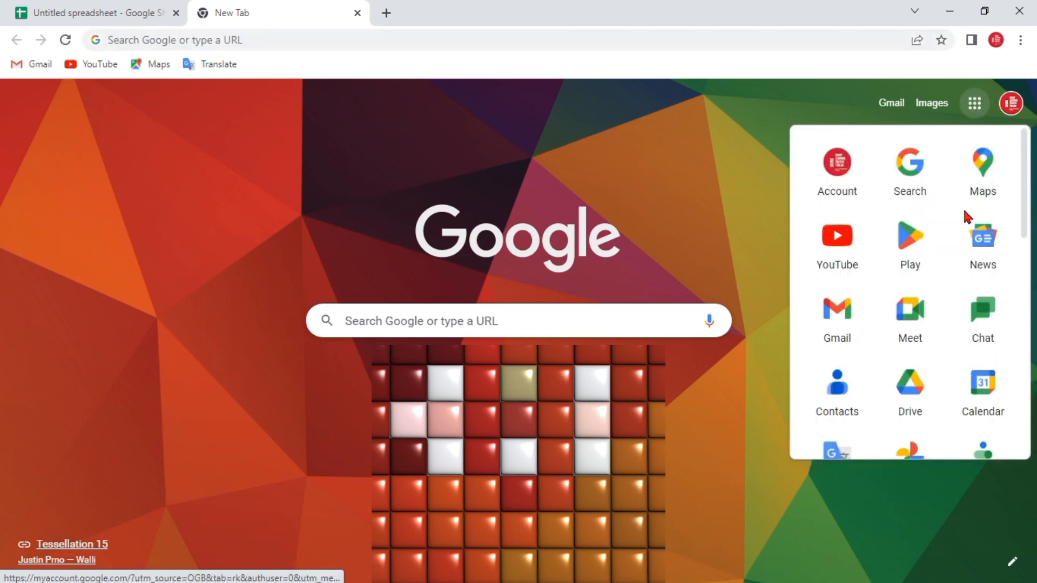
scroll(966, 217, down, 3)
scroll(967, 217, down, 3)
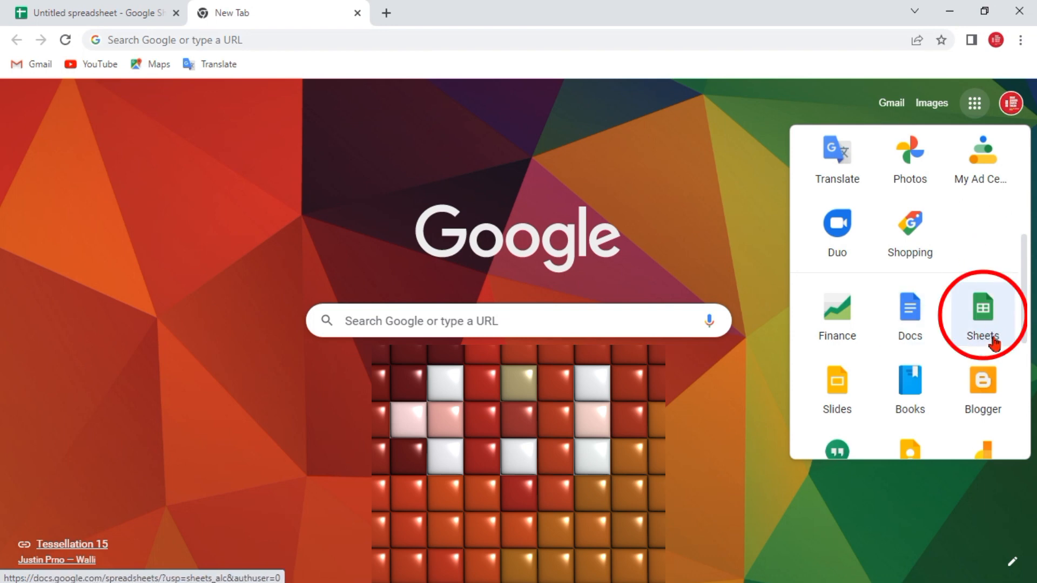
click(985, 311)
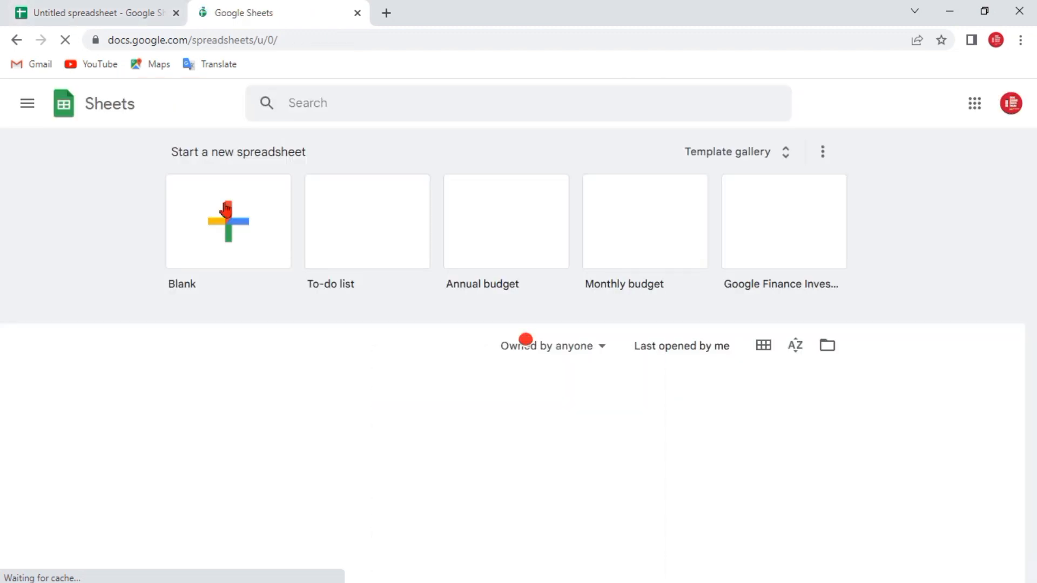
click(232, 242)
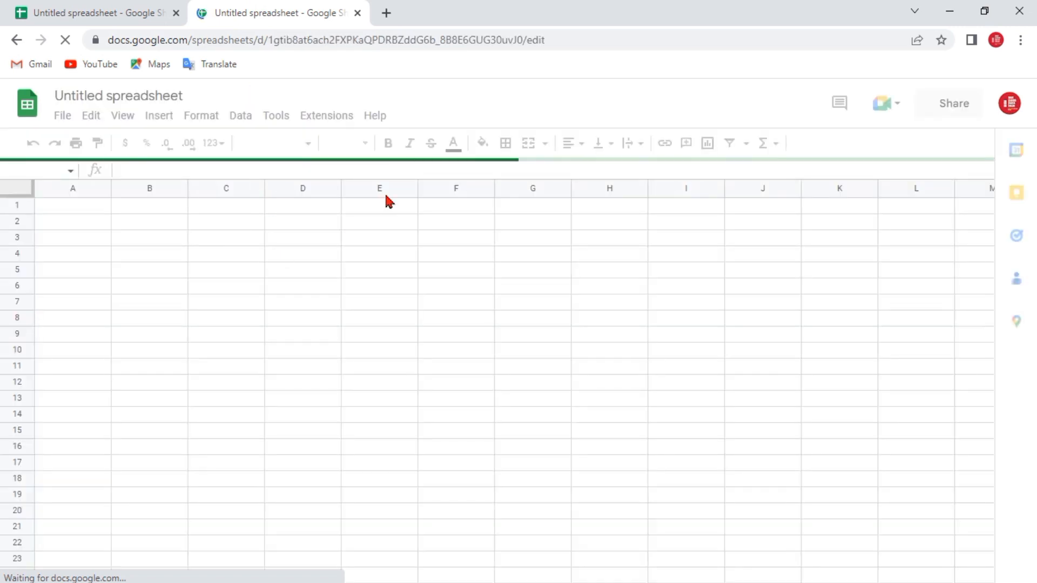
click(357, 13)
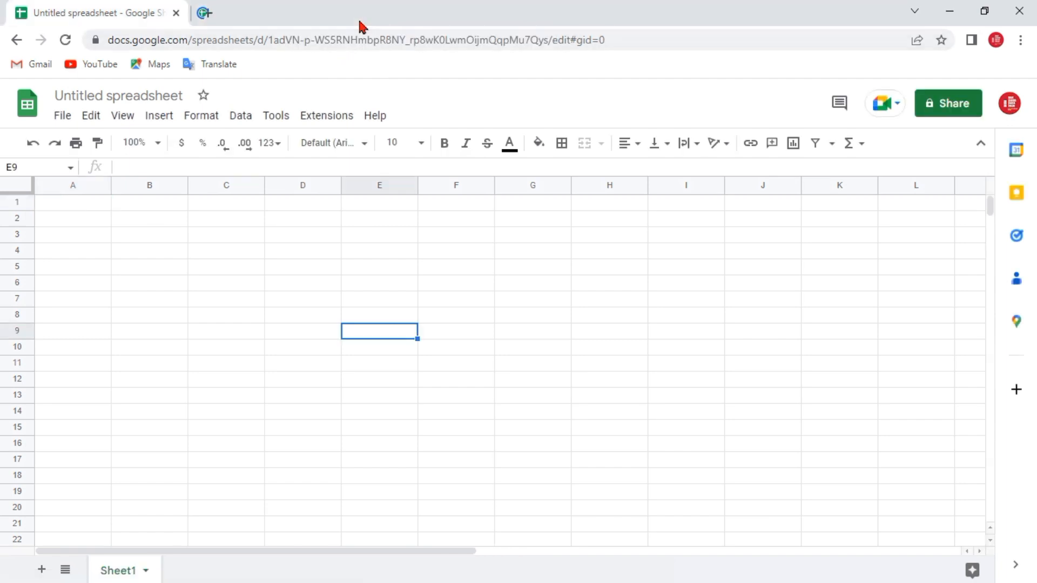
Step: Paste the copied addresses into the empty sheet starting at A1 and fit column A's width to its contents
click(76, 203)
key(ctrl+v)
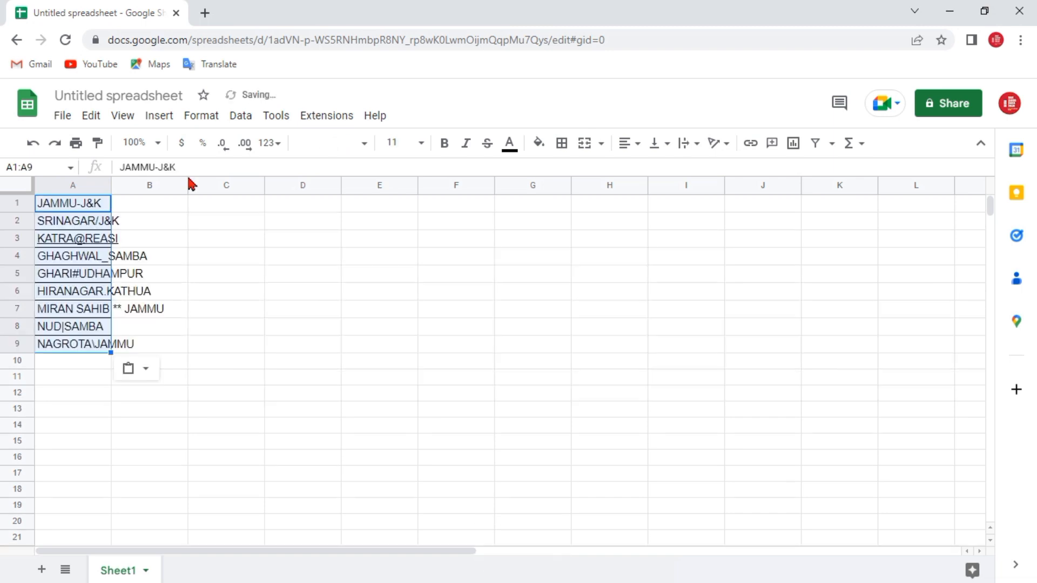
click(330, 323)
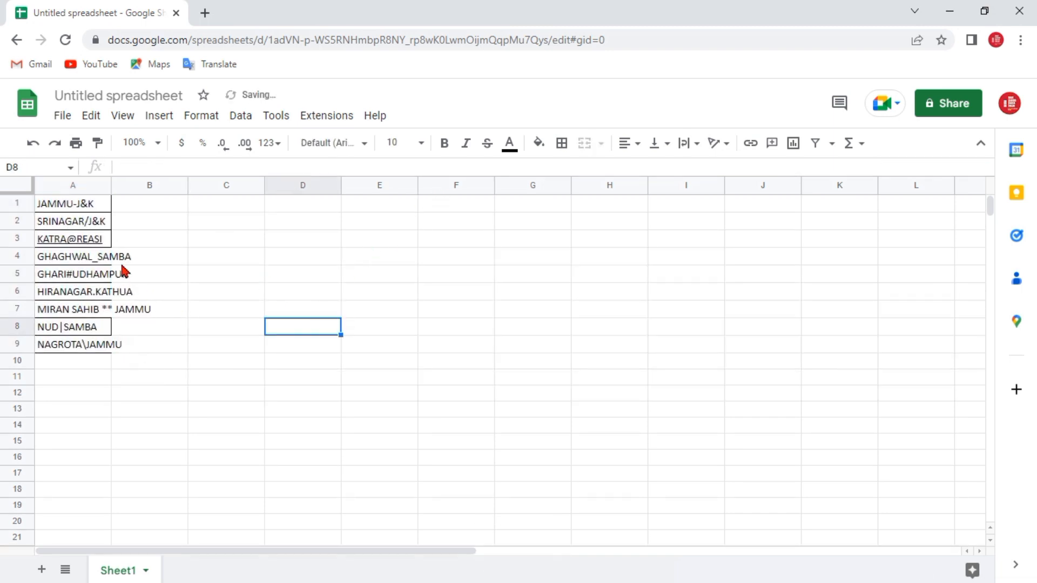
double_click(110, 188)
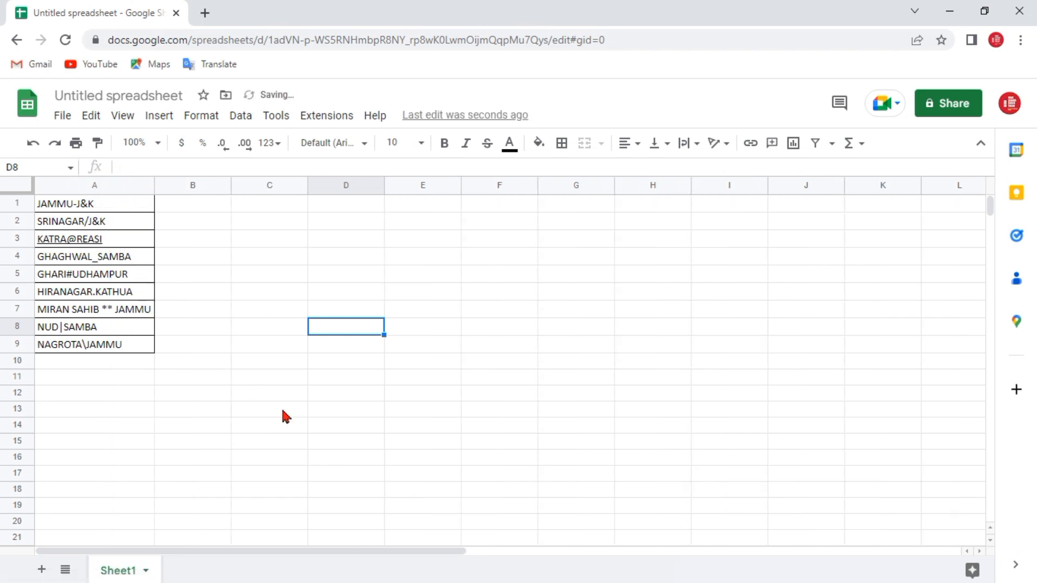
click(281, 358)
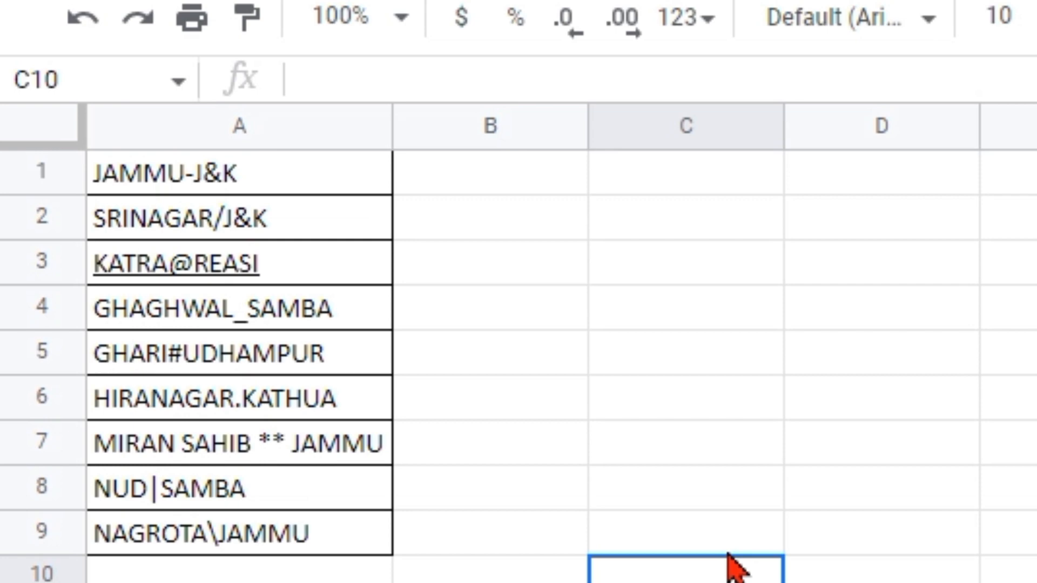
Step: Enter a SPLIT formula in B1 that references A1 with the unquoted delimiters */|\.@#_- and a closing parenthesis
click(500, 172)
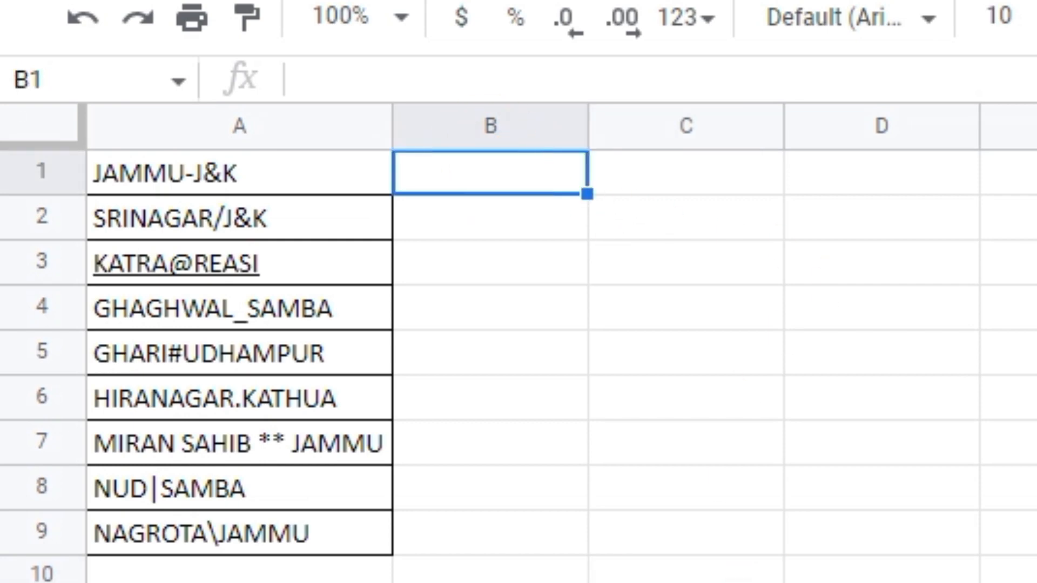
text(=)
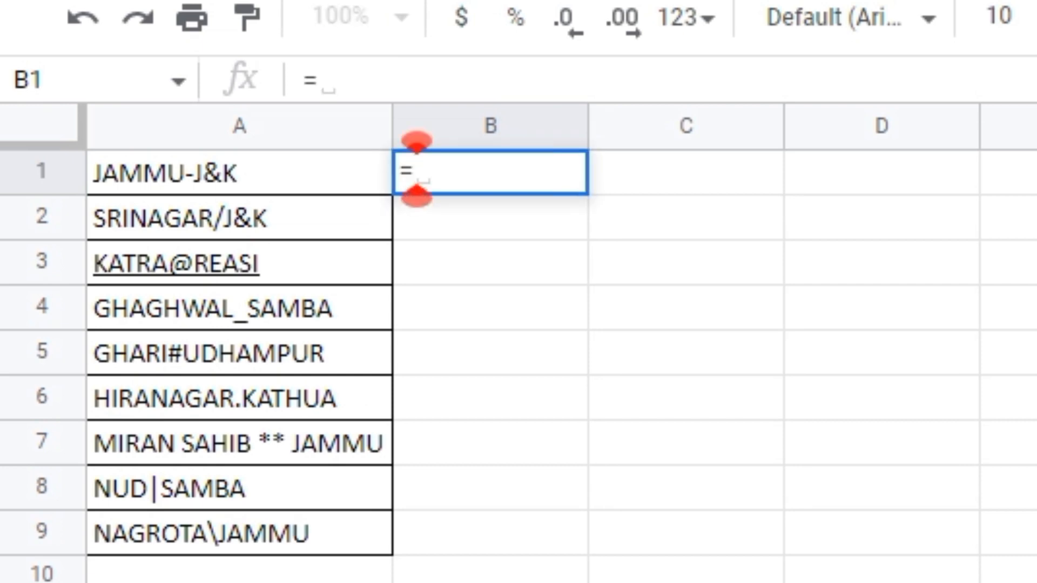
text(SPLIT()
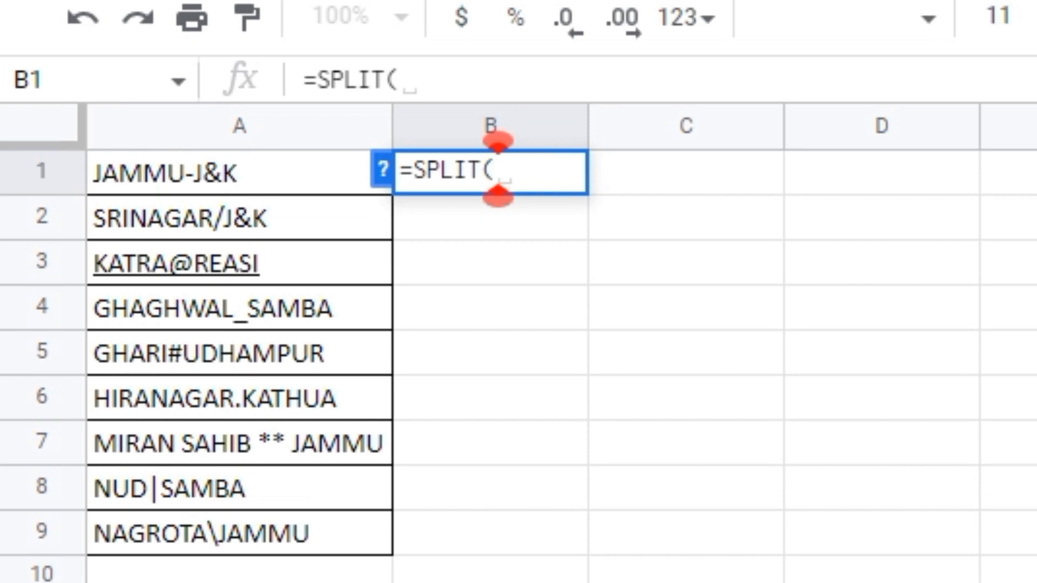
click(185, 172)
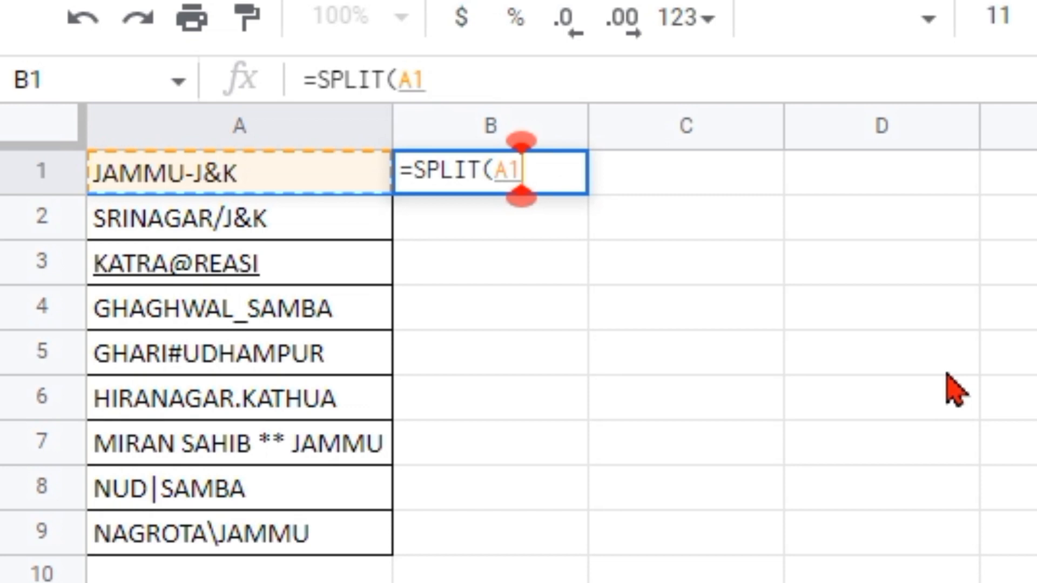
text(,)
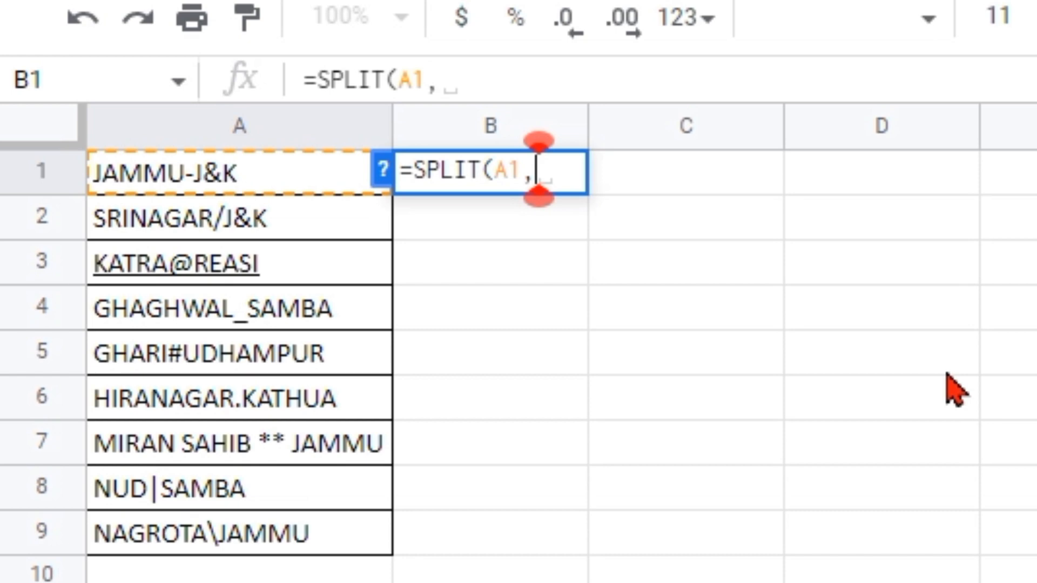
text(*/|)
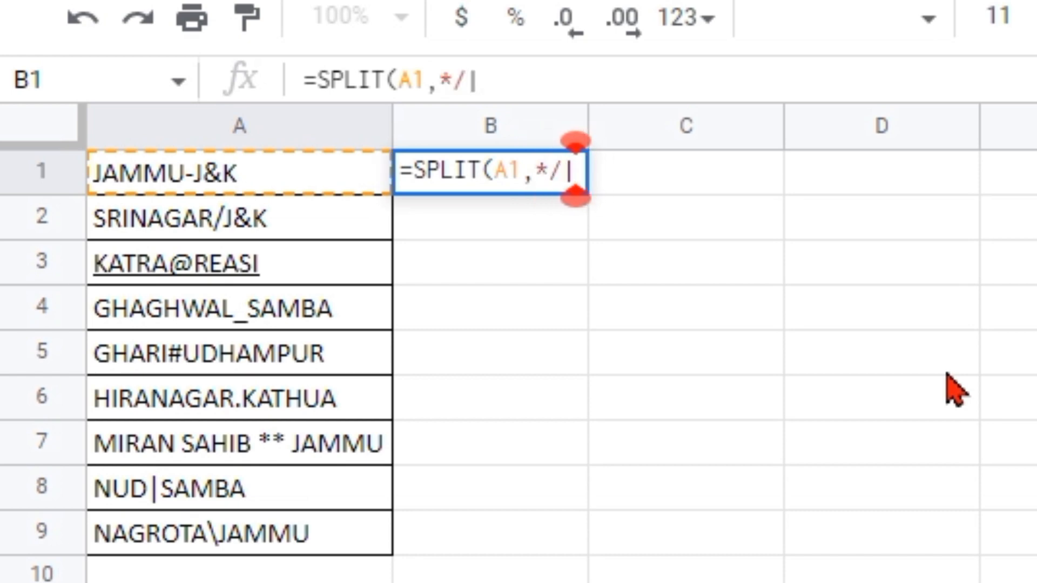
text(\)
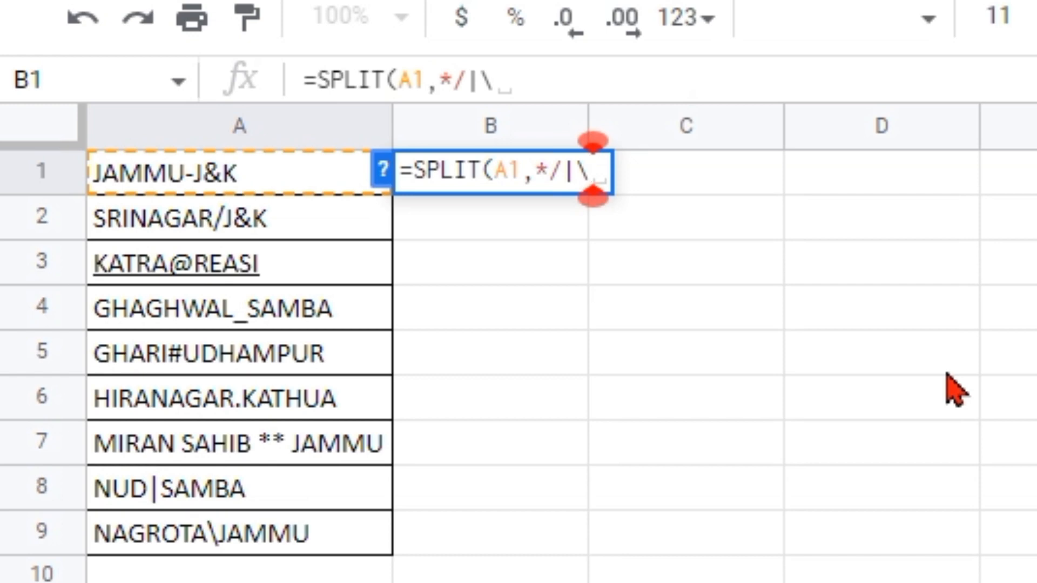
key(BackSpace)
text(.@)
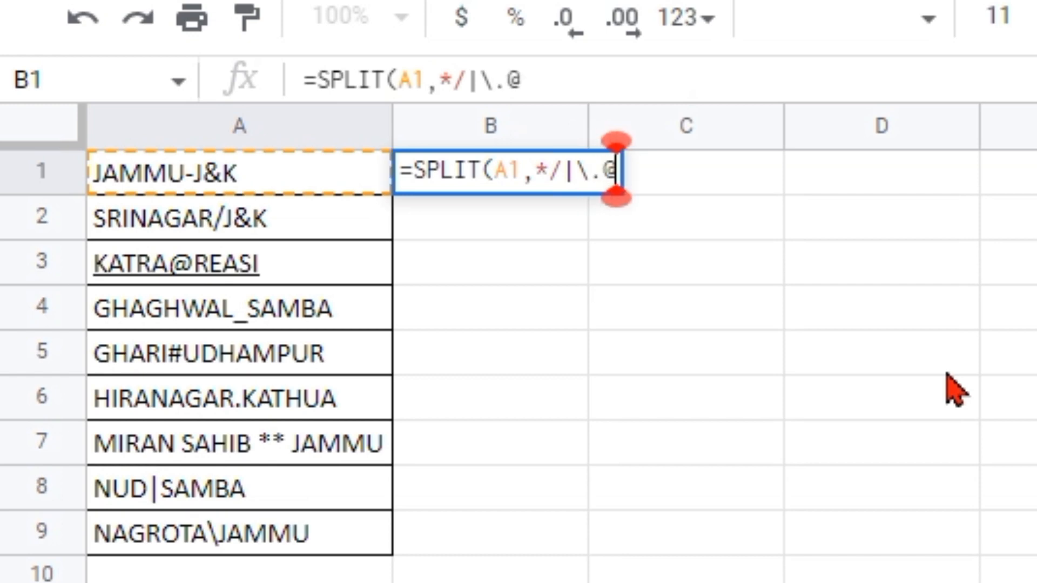
text(#)
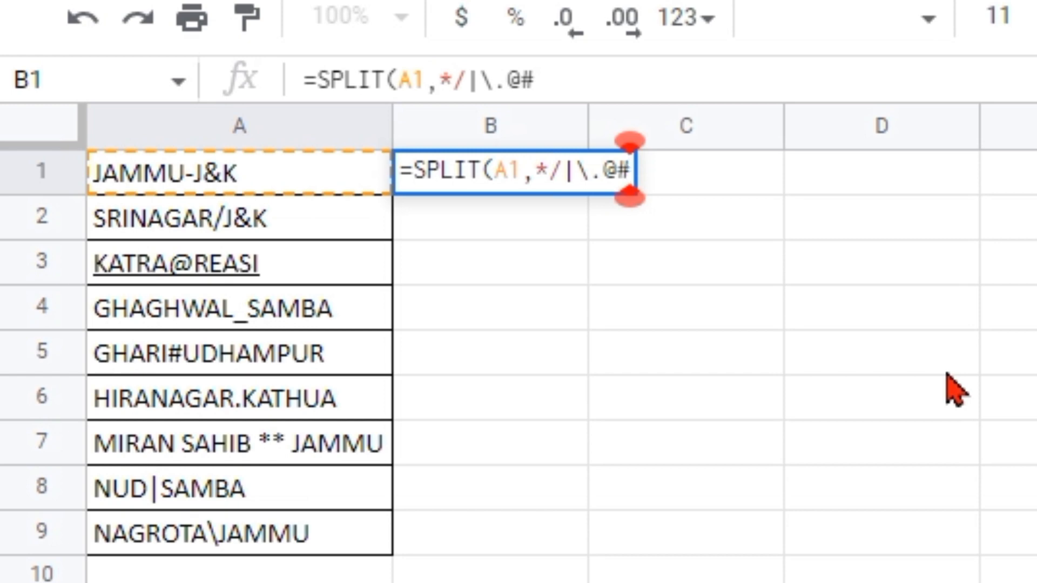
text(_-)
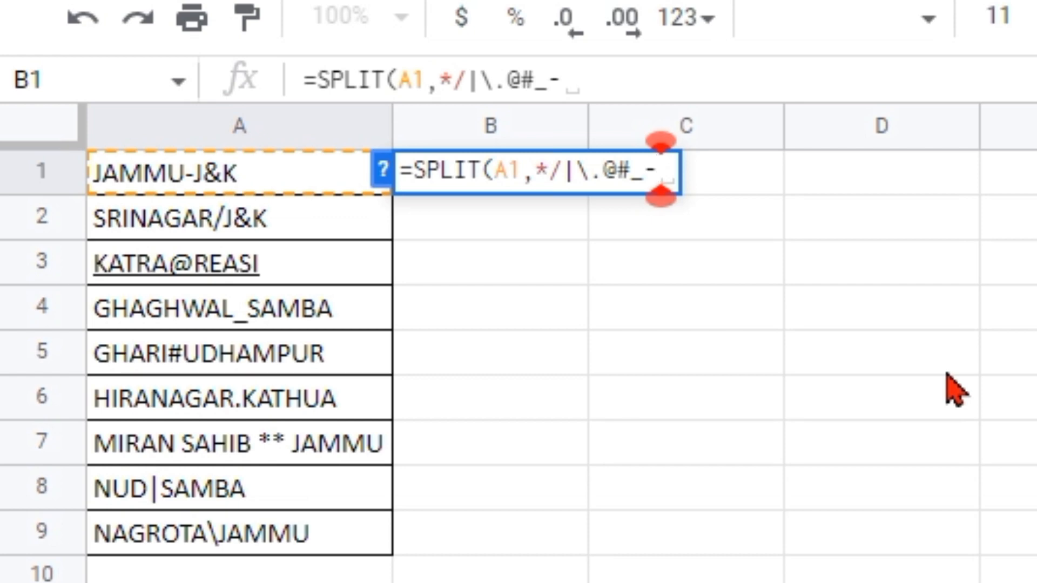
text())
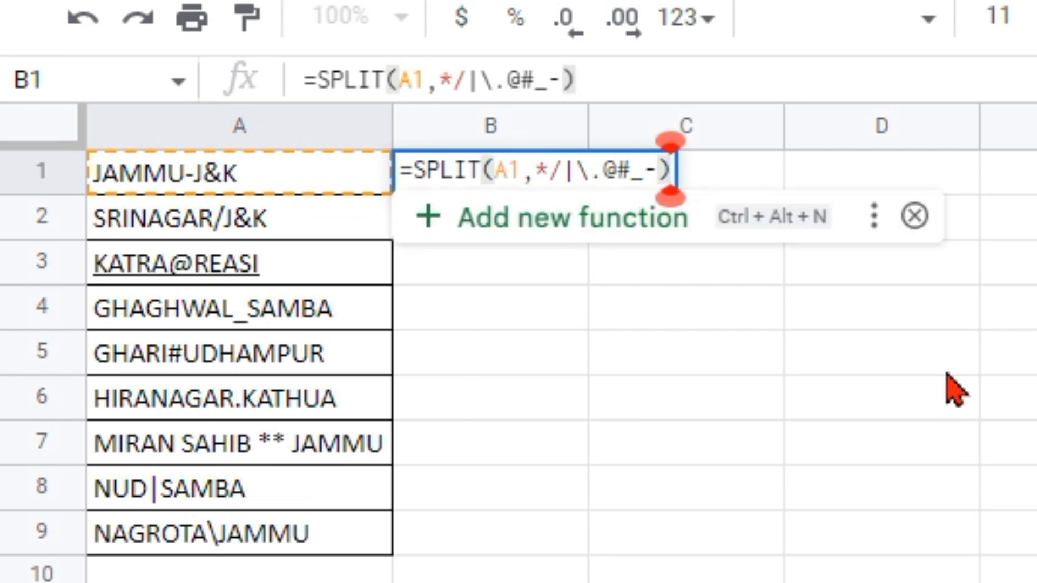
Step: Enclose the delimiters in B1's SPLIT formula in double quotes and commit it as =SPLIT(A1,"*/|\.@#_-")
click(543, 173)
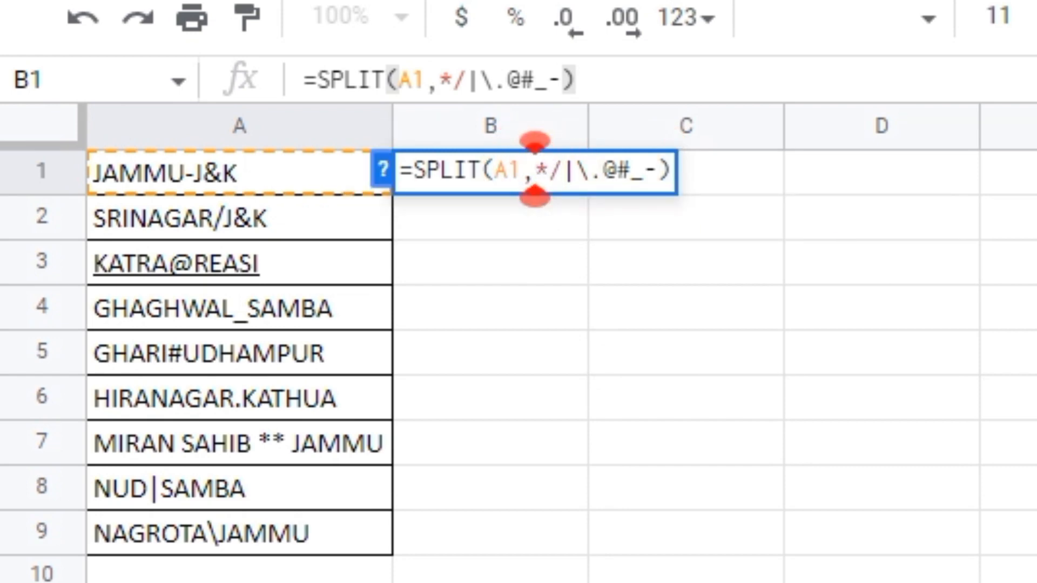
text(")
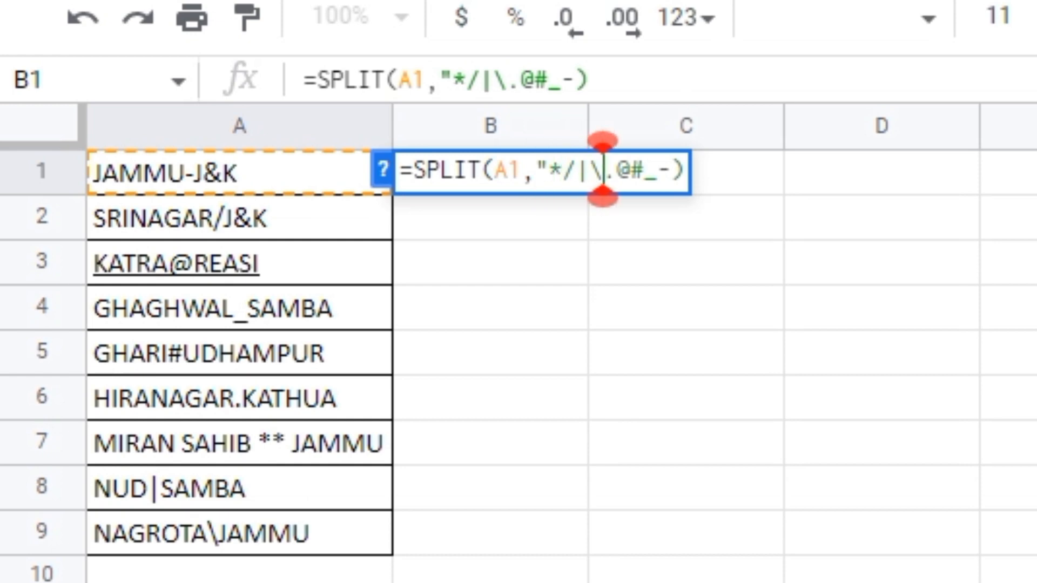
click(671, 170)
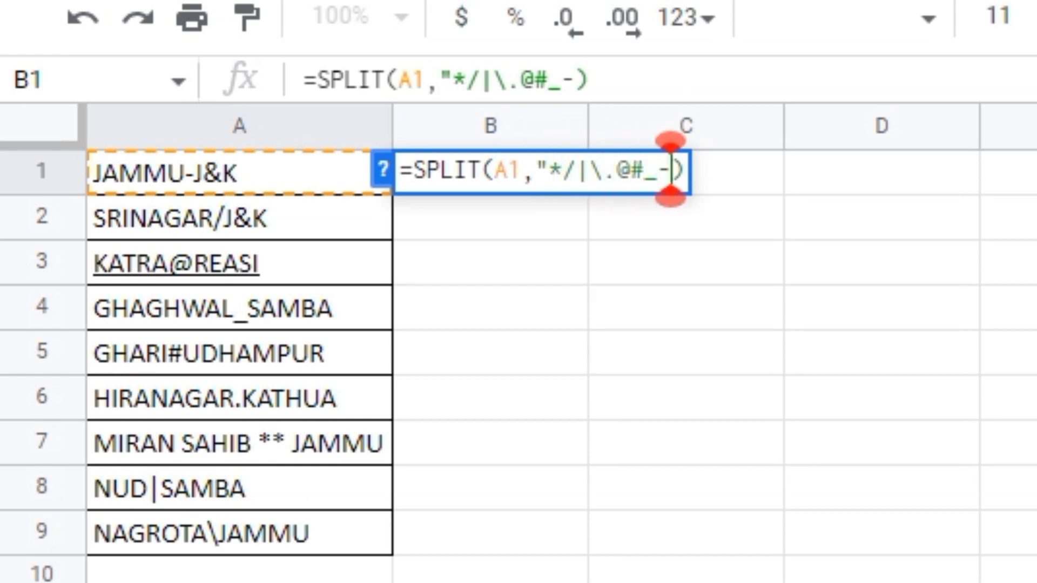
text(")
key(Return)
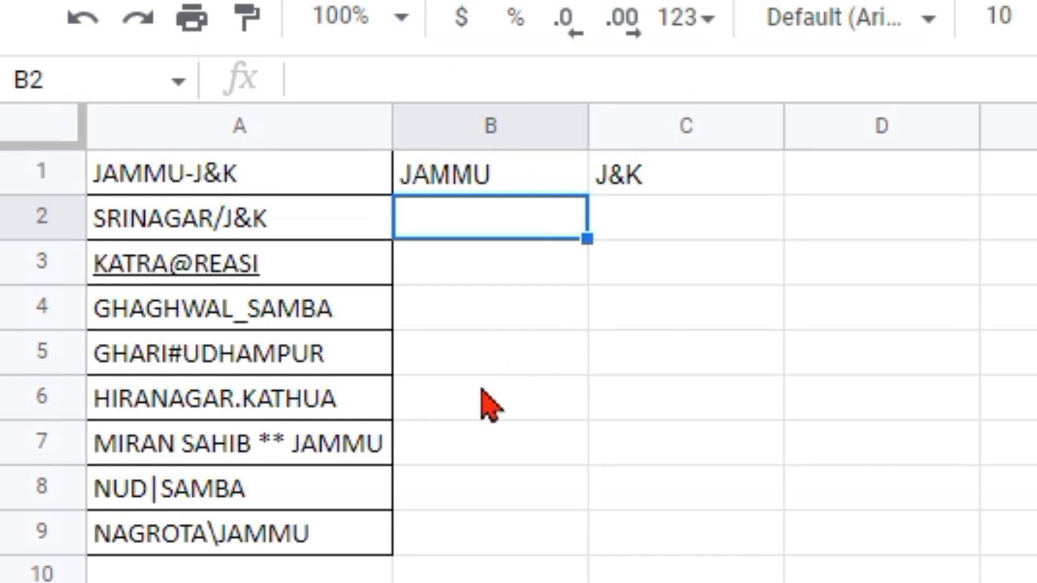
Step: Fill the SPLIT formula from B1 down through B9 to split every address in column A
click(540, 307)
click(502, 178)
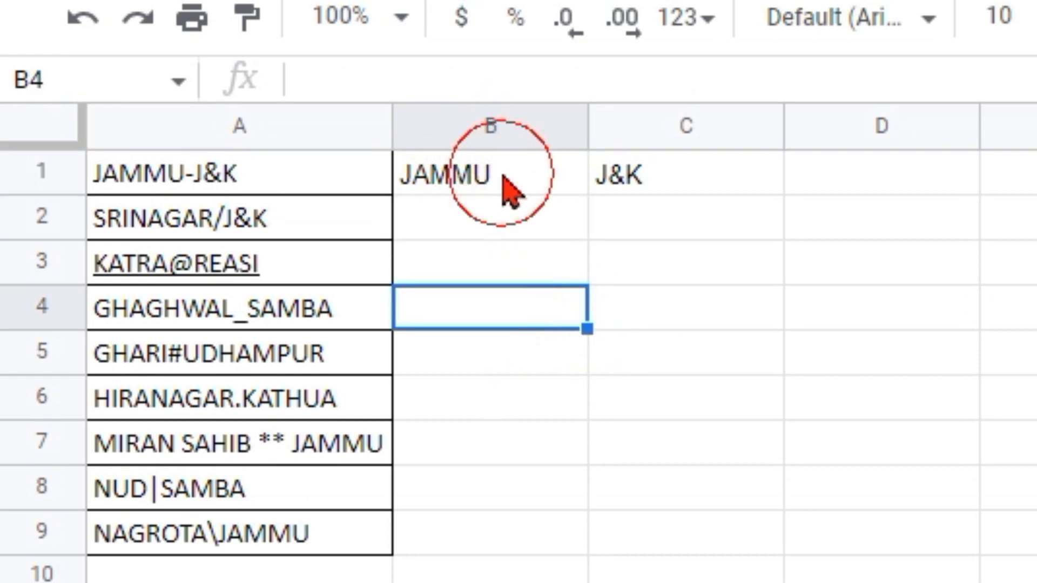
click(549, 316)
click(556, 181)
drag(586, 189, 575, 554)
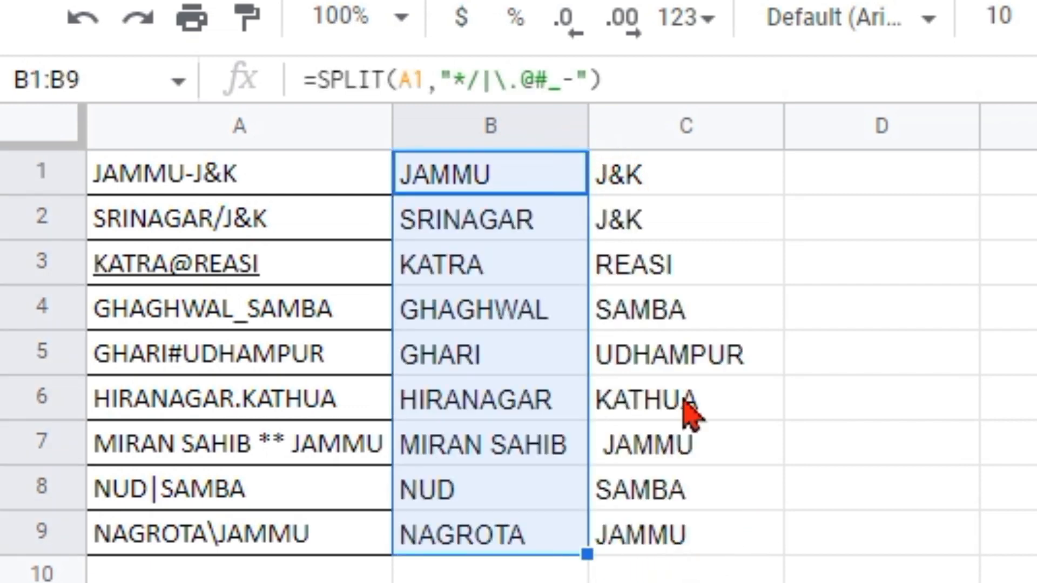
click(935, 264)
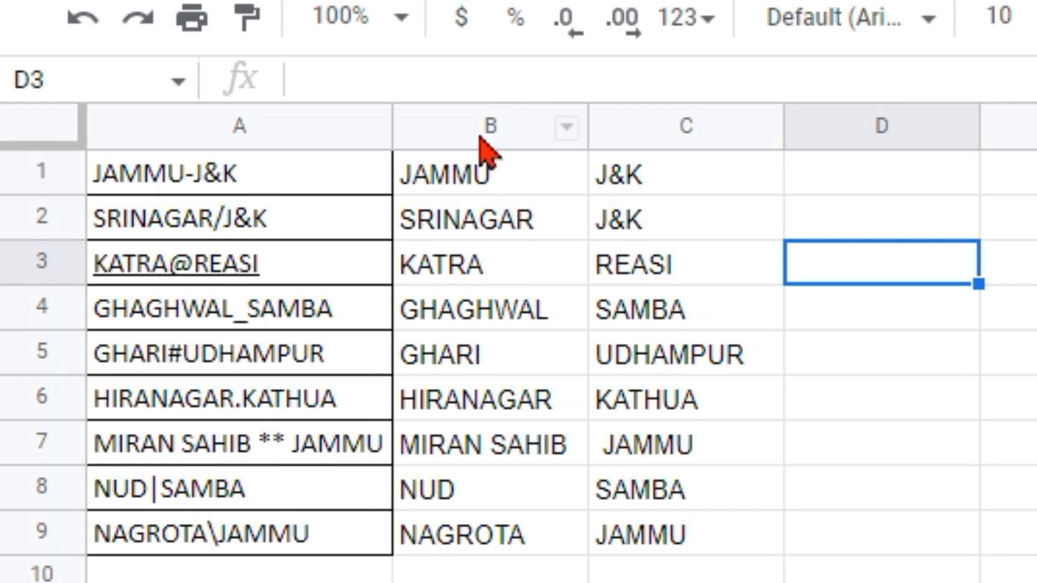
Step: Insert JOIN(" ", between the equals sign and SPLIT in B1's formula to rejoin the parts with a space
click(482, 177)
double_click(485, 176)
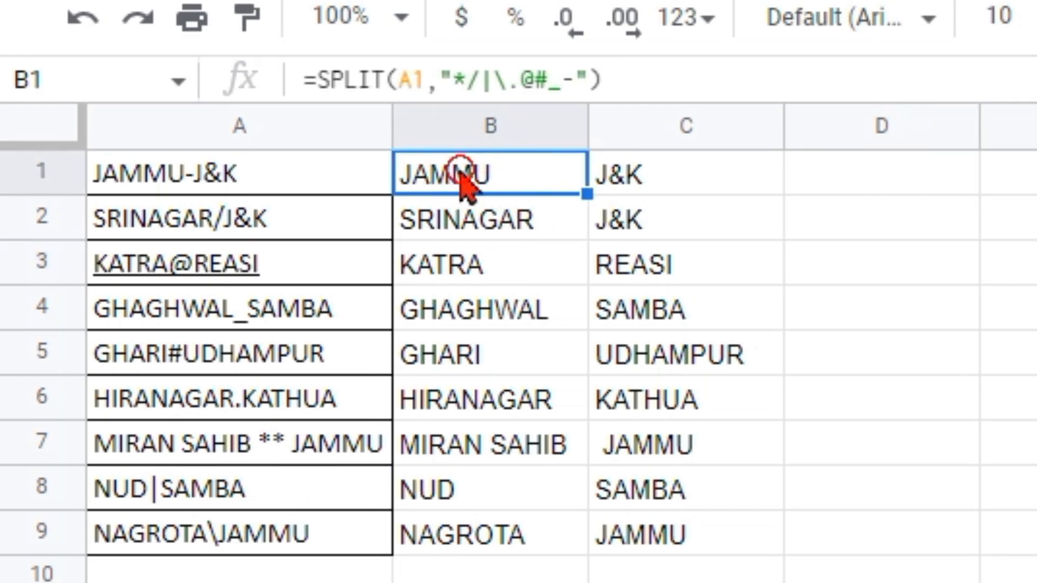
click(417, 162)
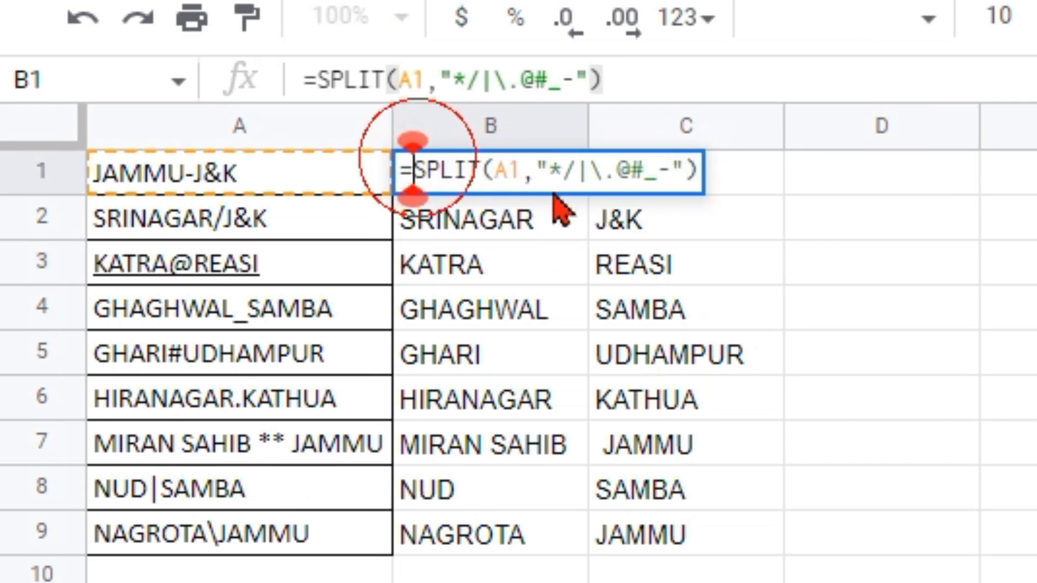
text(JOIN)
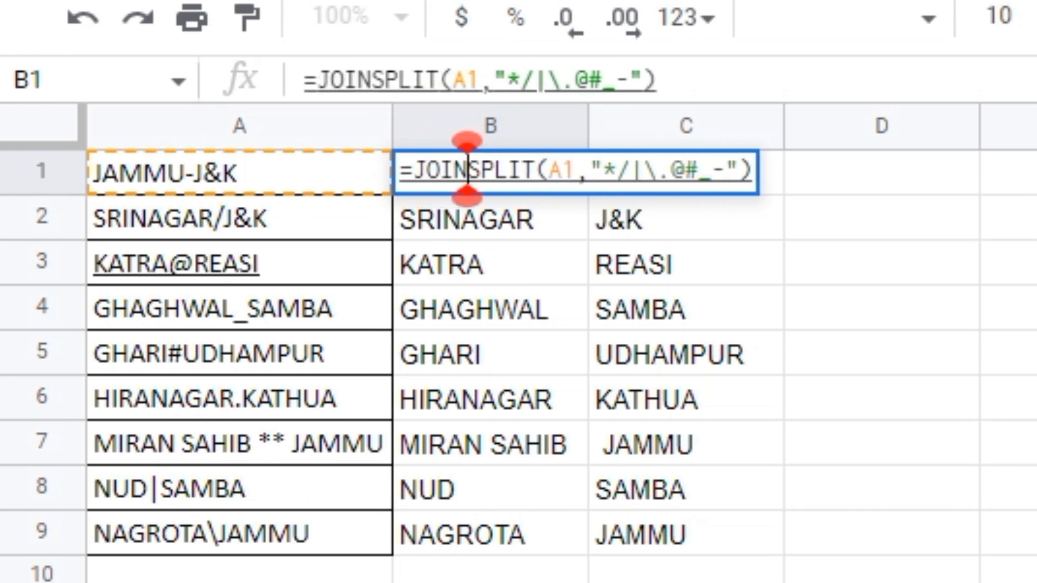
text(()
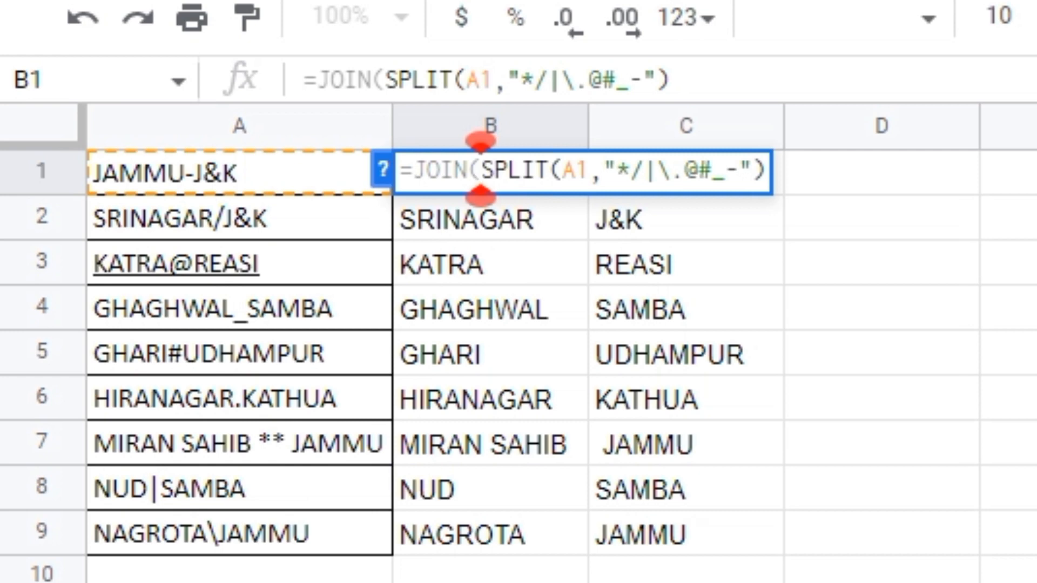
text(" ")
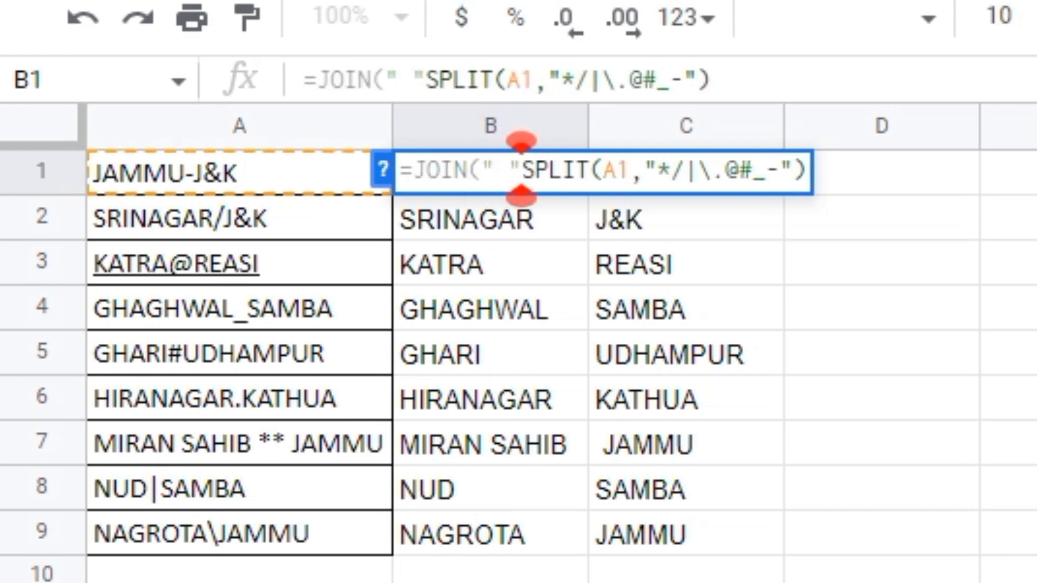
text(,)
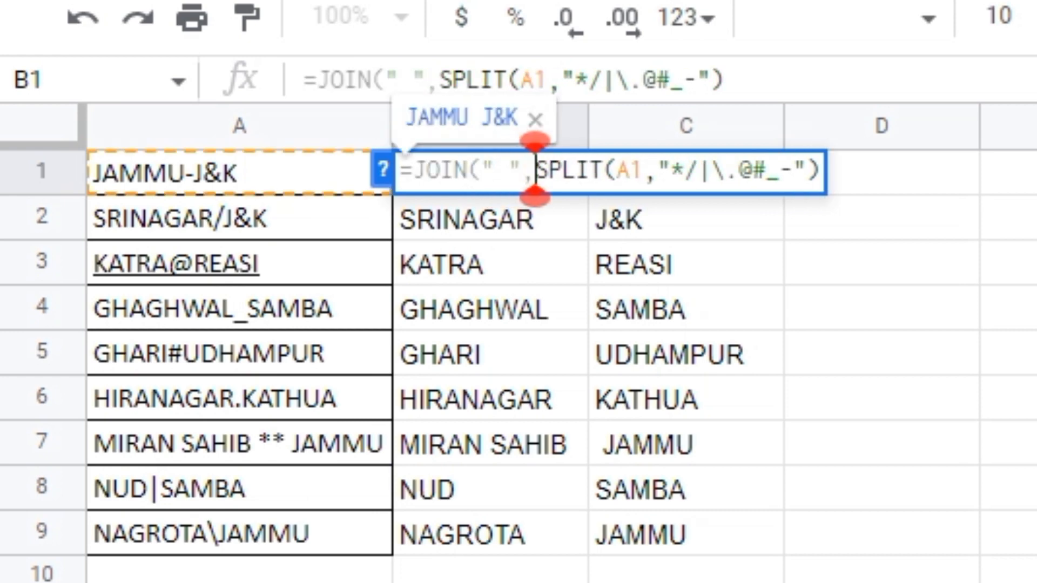
Step: Close B1's JOIN formula with a final parenthesis and commit it as =JOIN(" ",SPLIT(A1,"*/|\.@#_-"))
key(Right)
key(Right)
key(Right)
key(Right)
key(Right)
key(Right)
key(Right)
key(Right)
key(Right)
key(Right)
key(Right)
key(Right)
key(Right)
key(Right)
key(Right)
key(Right)
key(Right)
key(Right)
key(Right)
key(Right)
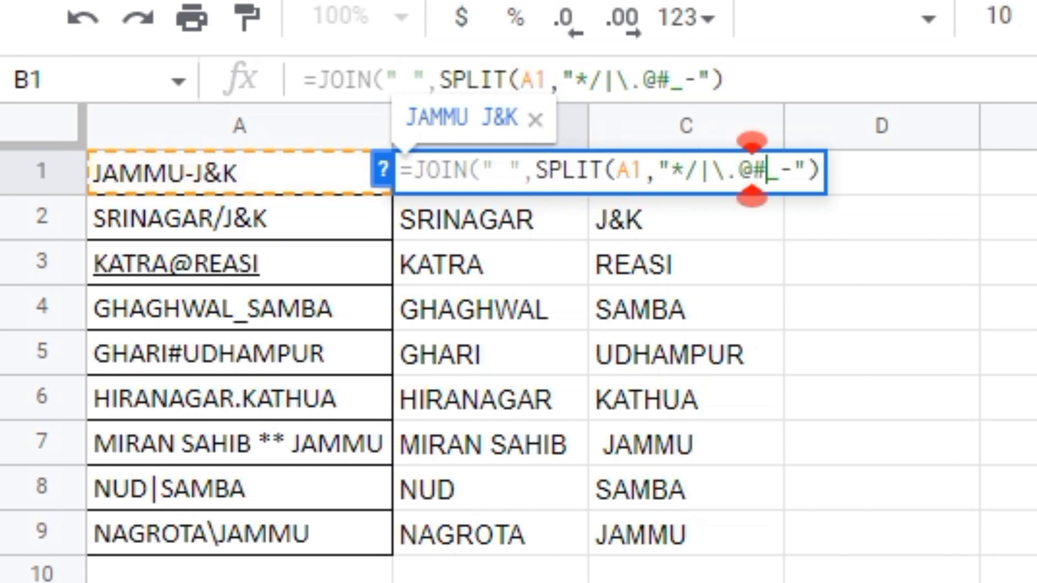
text())
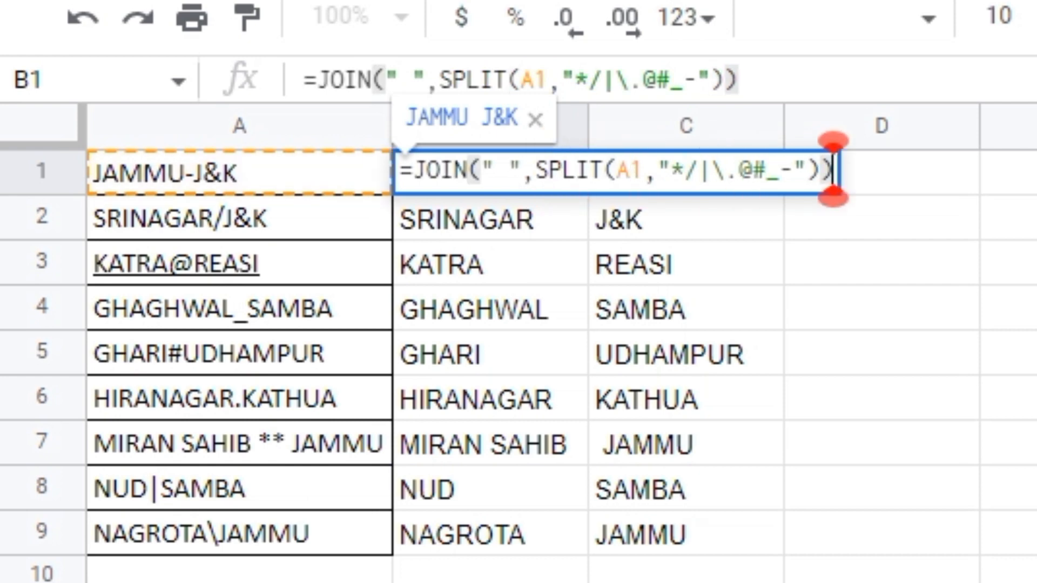
key(Return)
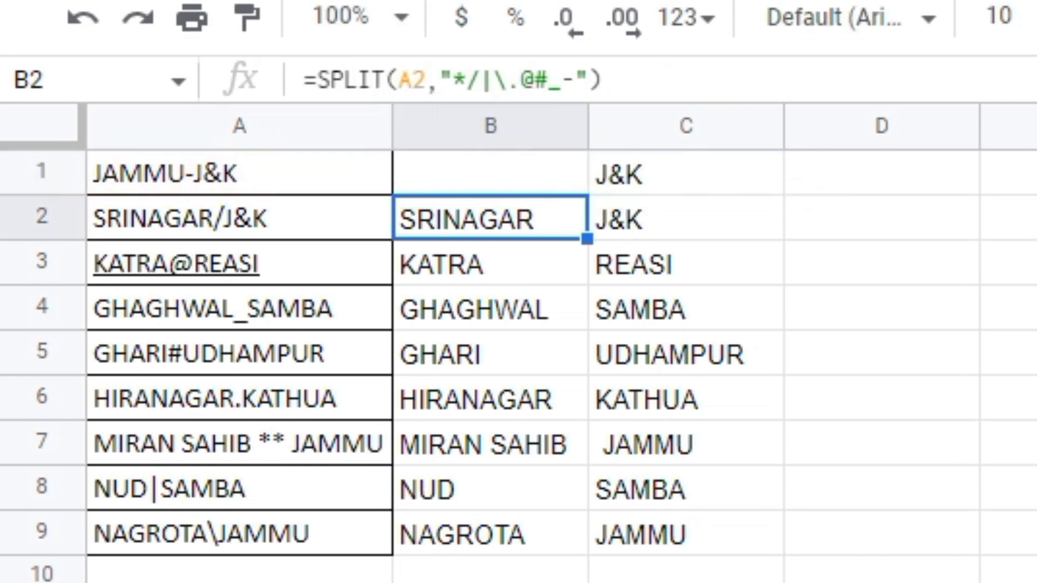
Step: Fill the JOIN formula from B1 down through B9 and fit column B's width to its contents
click(527, 178)
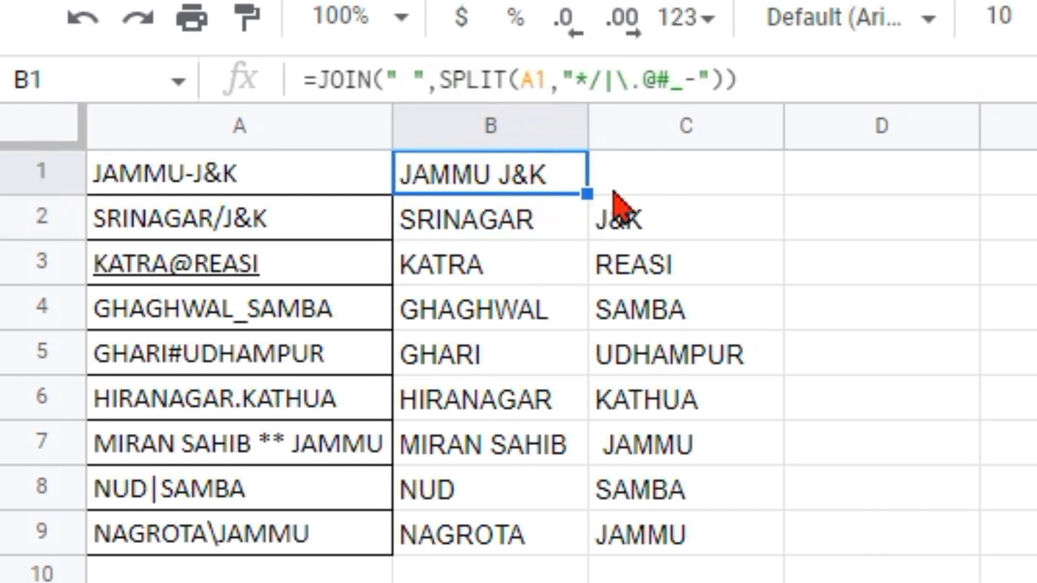
drag(586, 193, 586, 521)
click(842, 439)
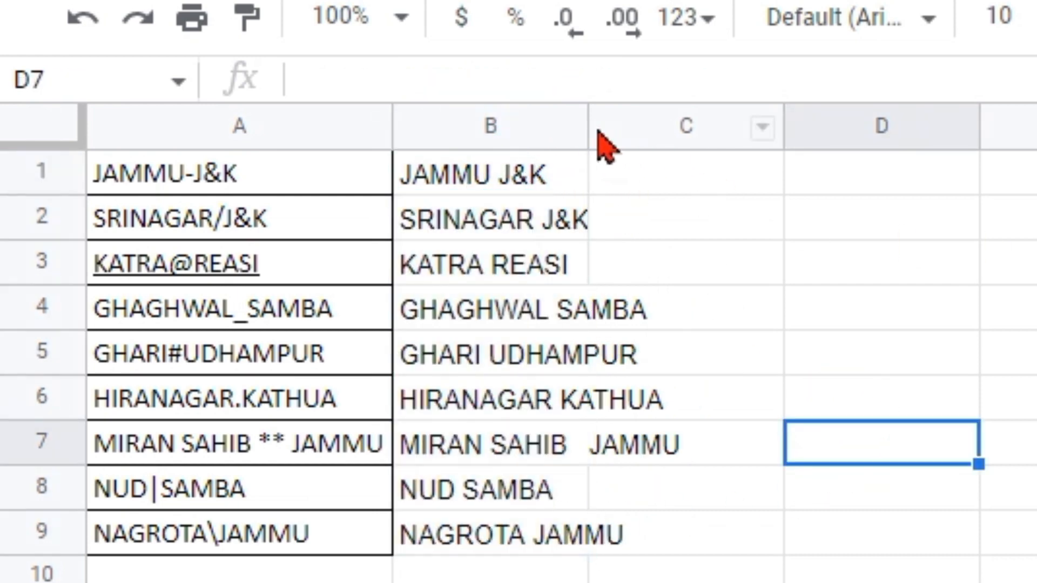
double_click(584, 125)
click(870, 273)
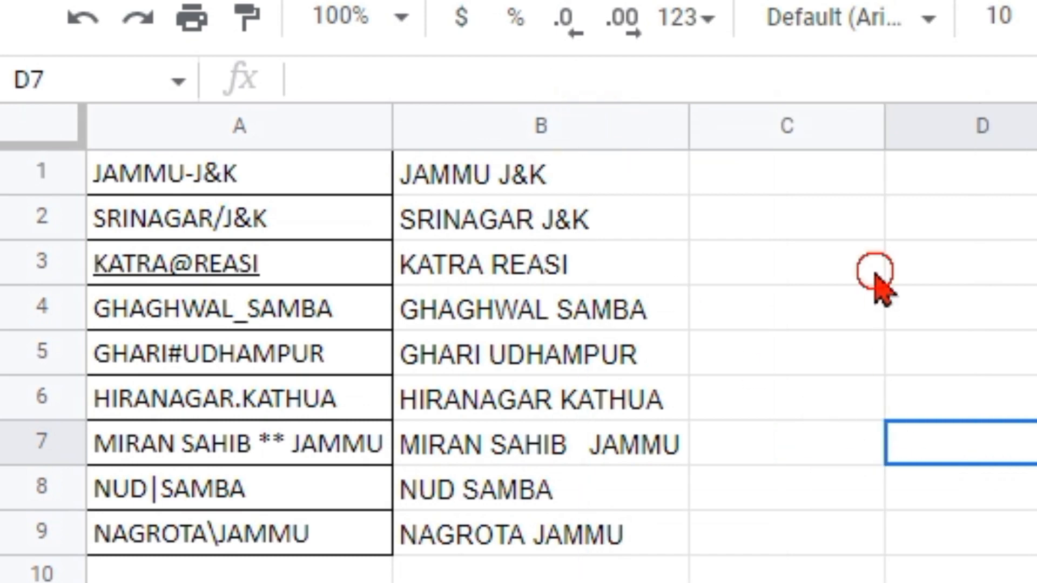
Step: Change the JOIN delimiter in B1's formula to "=" and fill the formula down through B9
double_click(527, 181)
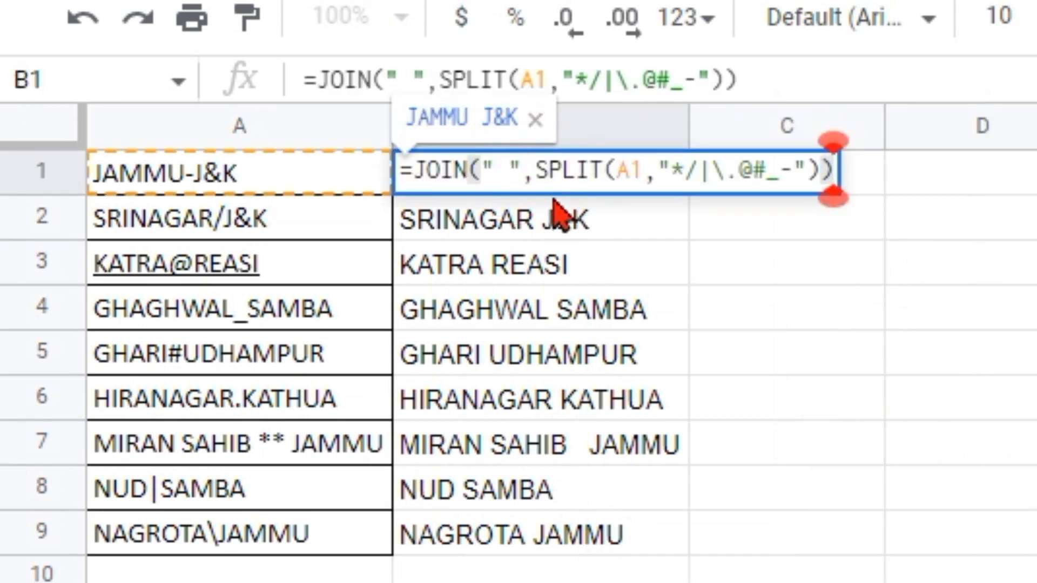
click(508, 169)
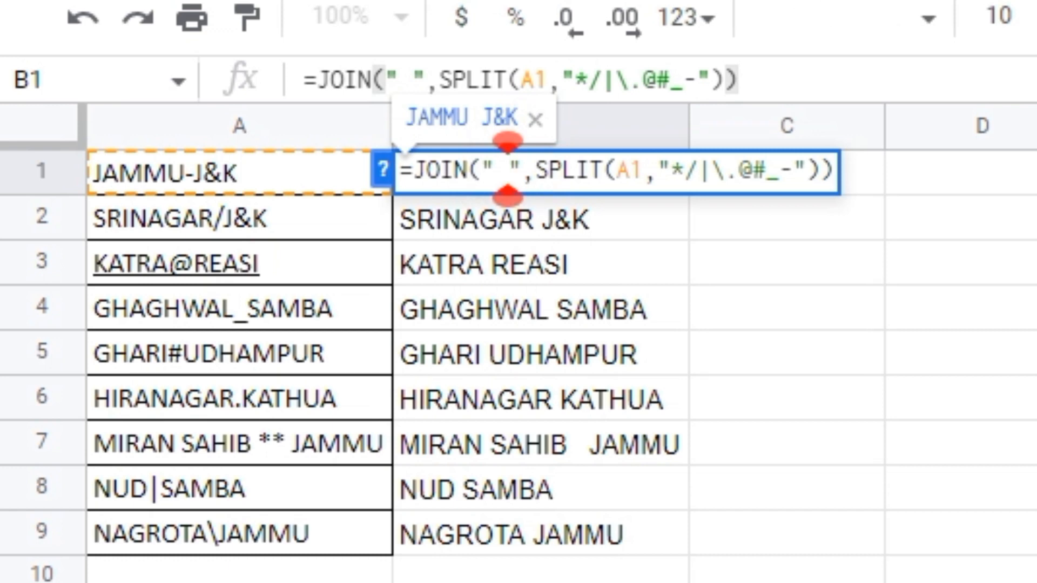
key(BackSpace)
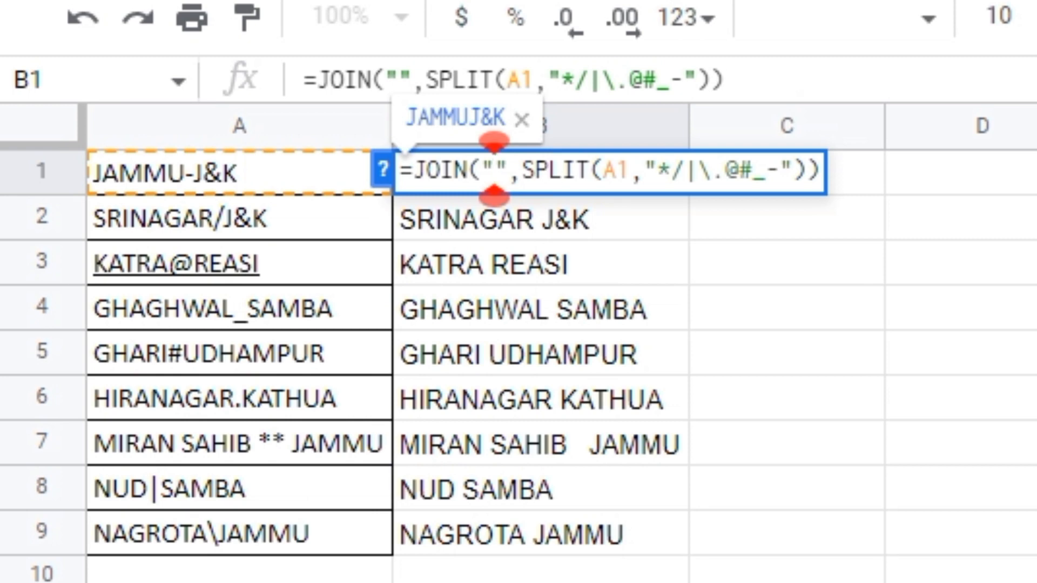
text(=)
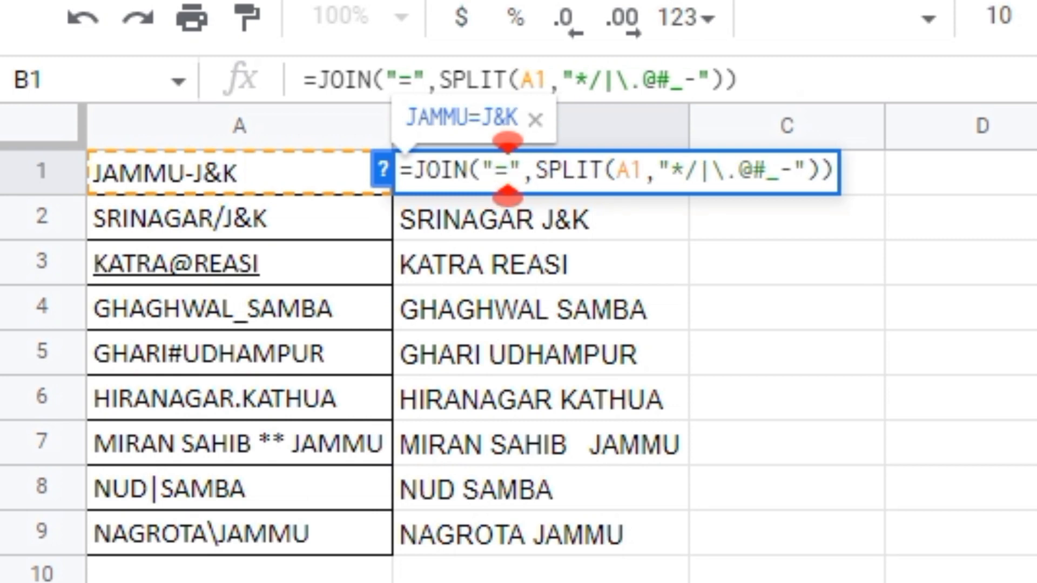
key(Return)
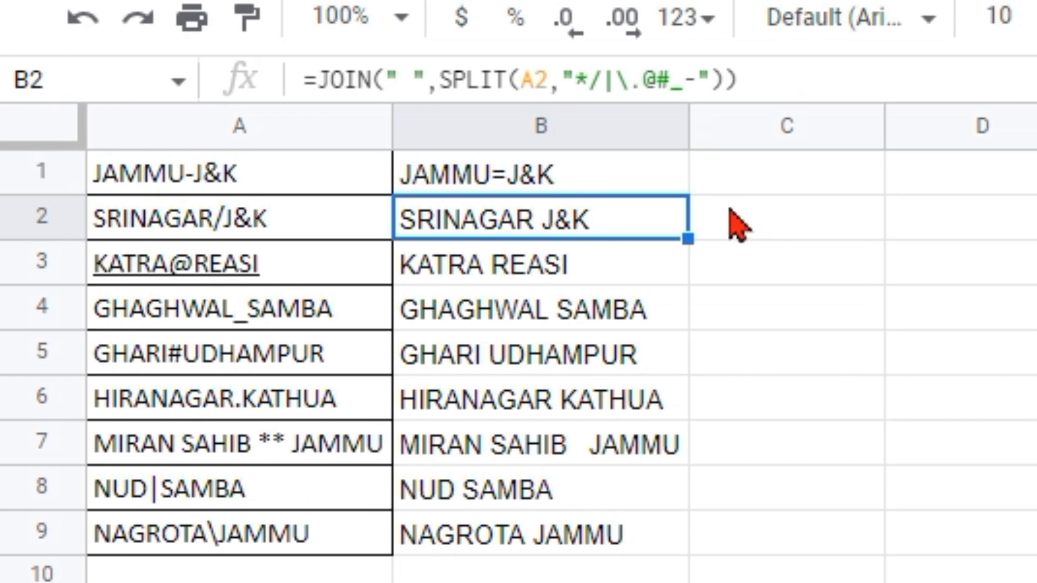
click(605, 180)
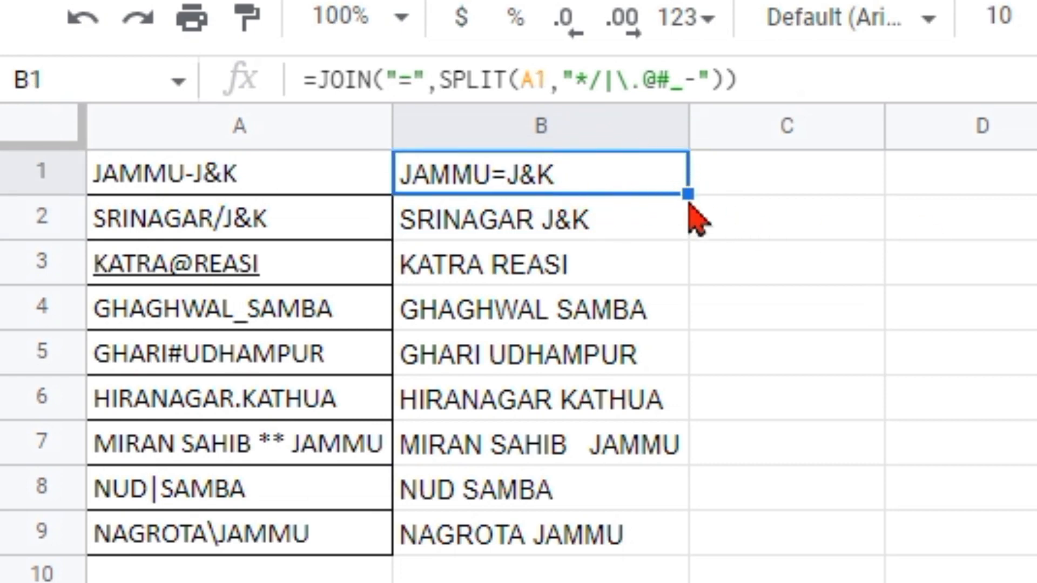
drag(688, 195, 651, 535)
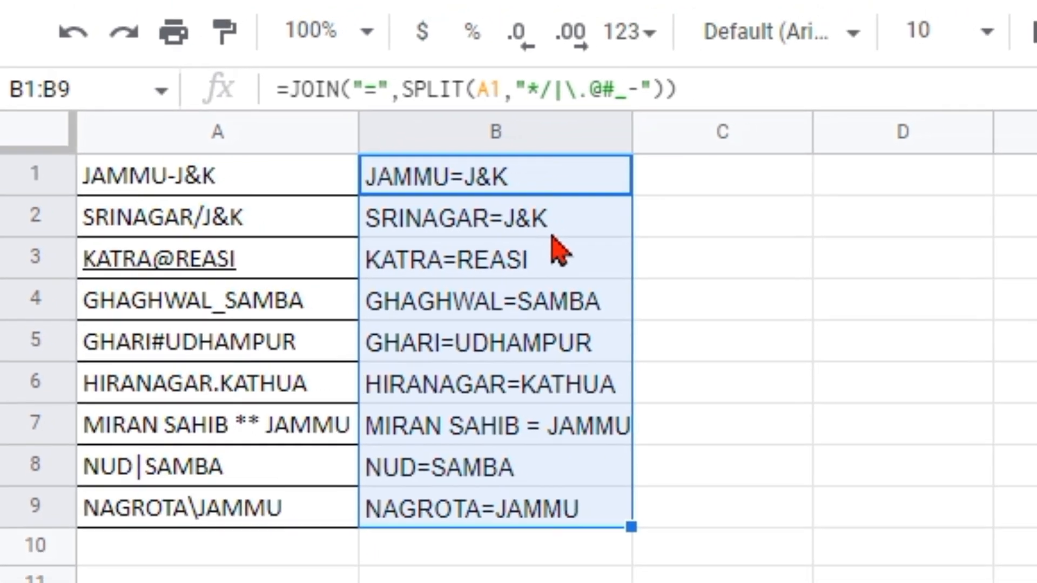
Step: Undo the fill in column B and the change of B1's JOIN delimiter
key(ctrl+z)
key(ctrl+z)
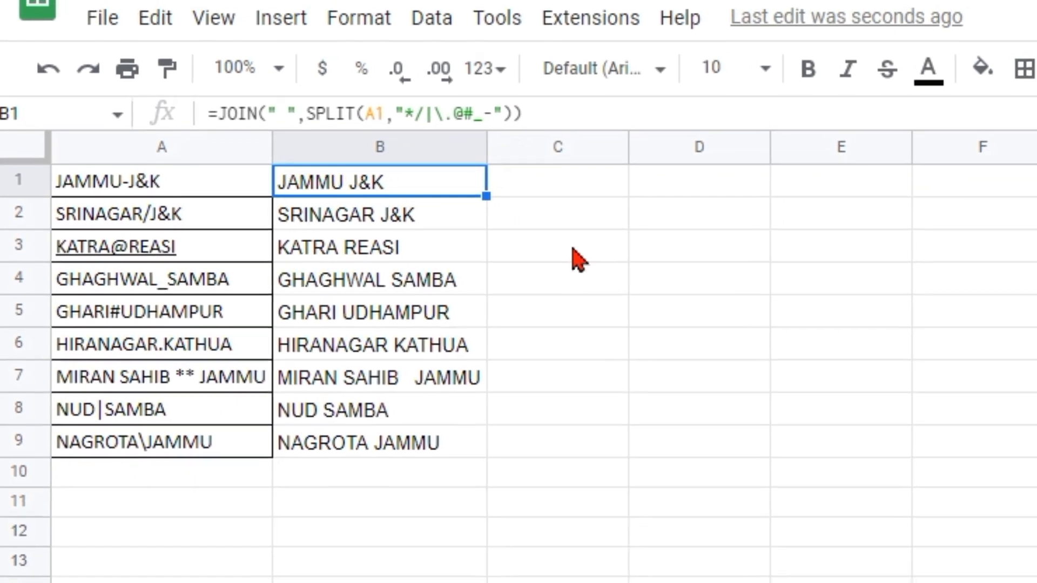
click(594, 248)
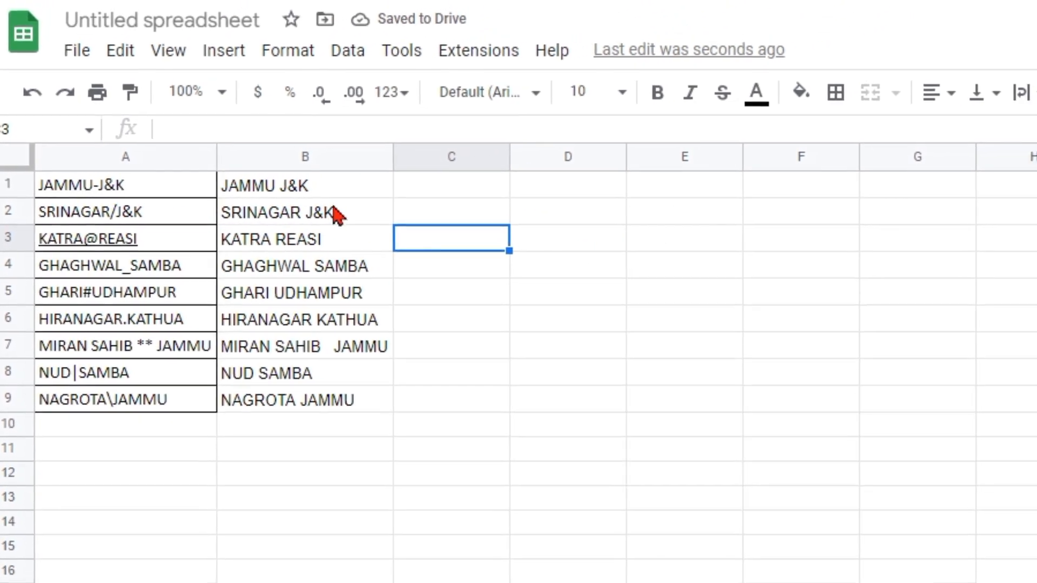
Step: Copy the joined addresses in B1:B9
click(366, 191)
click(365, 206)
drag(299, 195, 298, 381)
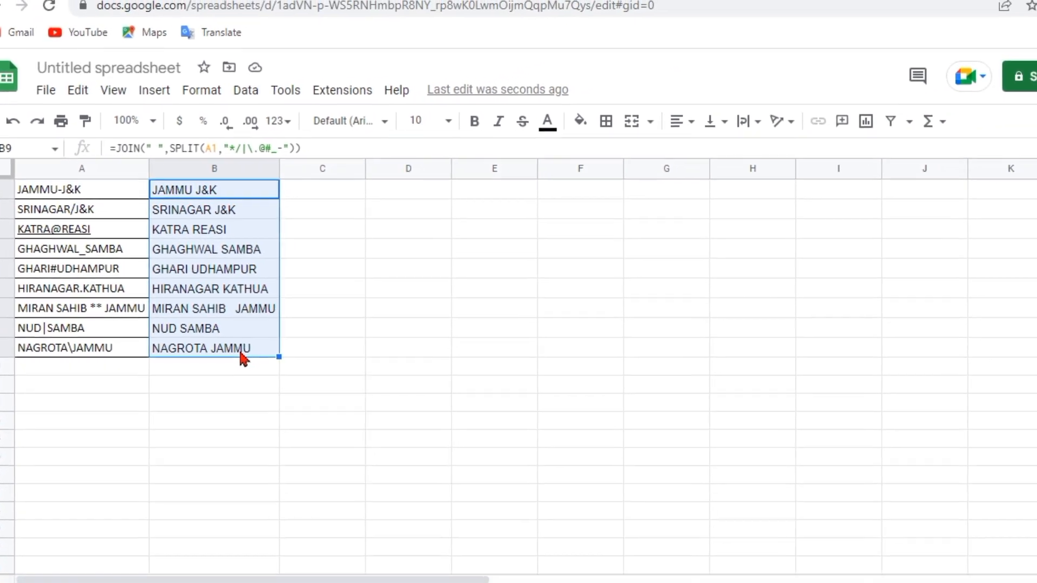
key(ctrl+c)
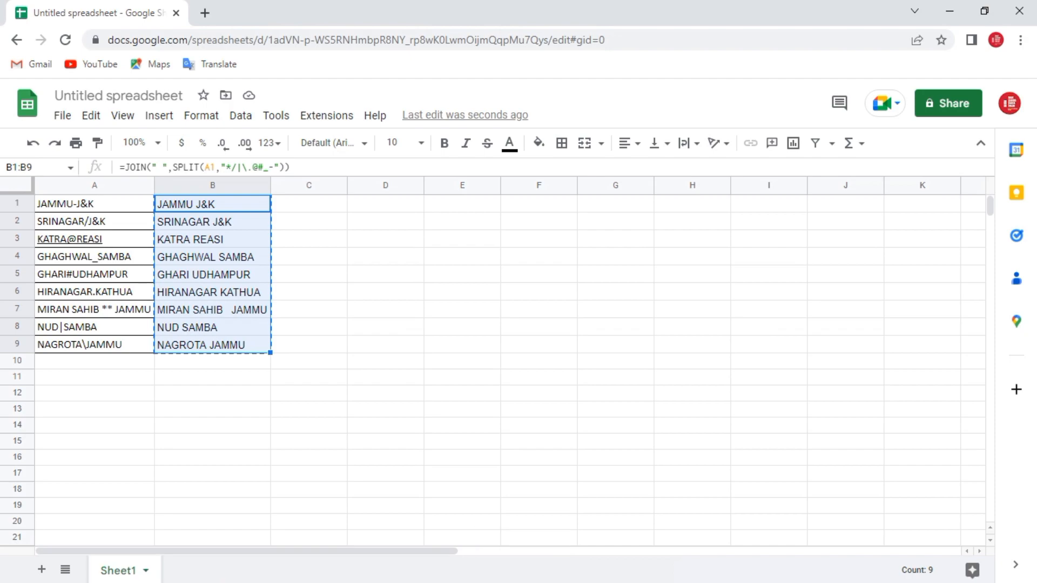
Step: Switch to the Excel employee workbook and paste the copied addresses starting at F3, beside the ADDRESS column
key(alt+Tab)
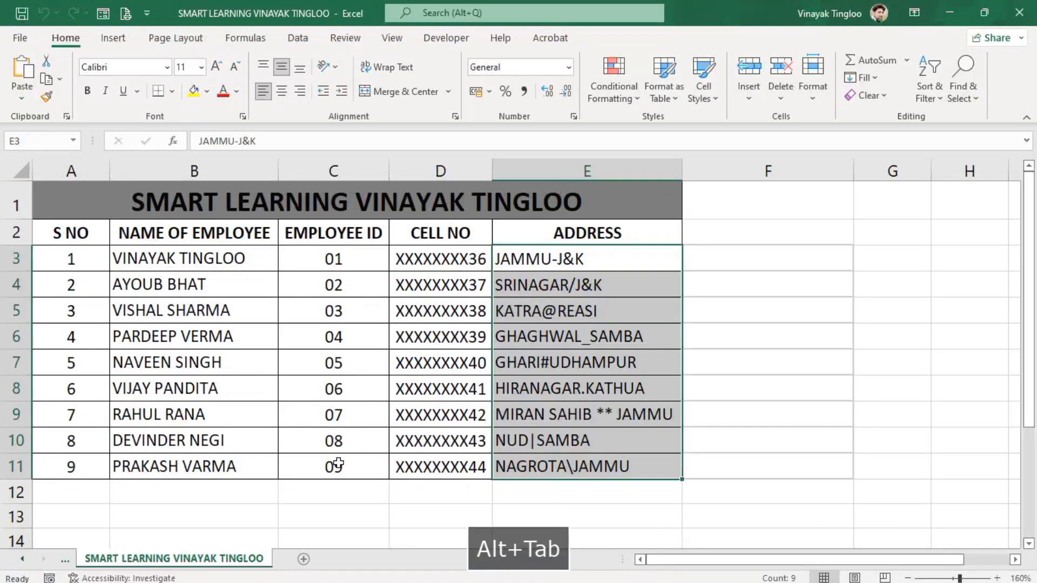
click(723, 257)
key(ctrl+v)
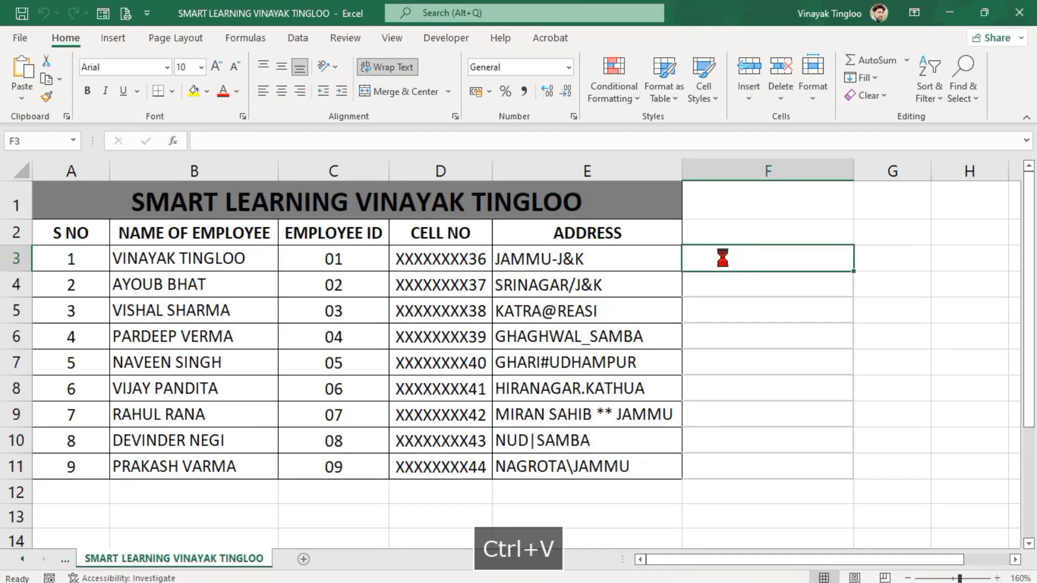
click(914, 251)
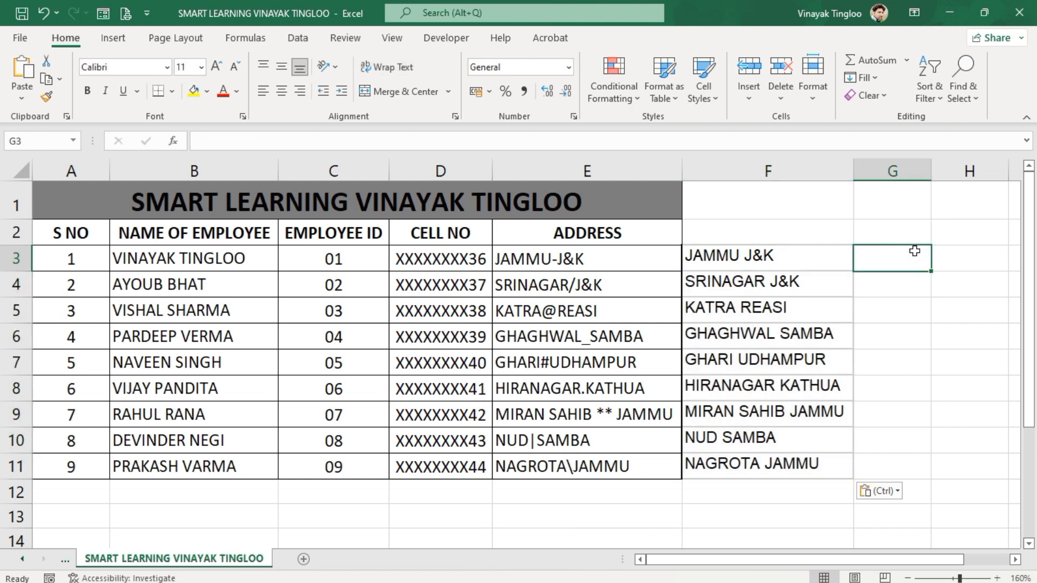